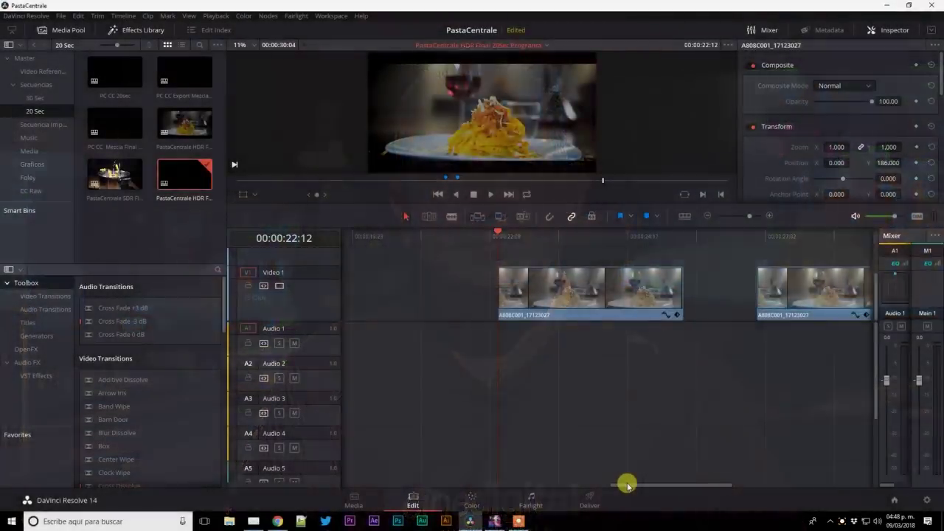
Step: Zoom the timeline out to show the whole PastaCentrale sequence, then move to the Color page
mouse_move(626, 482)
mouse_down()
mouse_move(556, 492)
mouse_move(358, 480)
mouse_up()
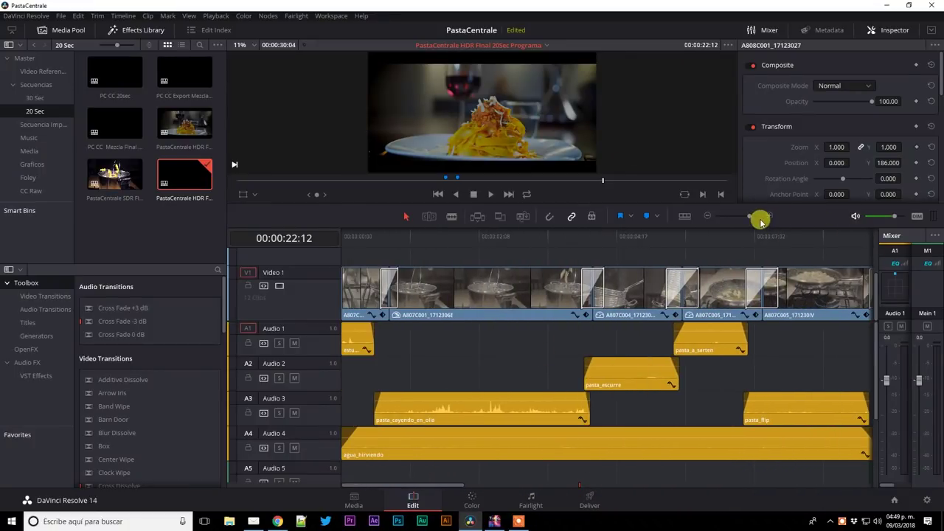
drag(751, 221, 742, 221)
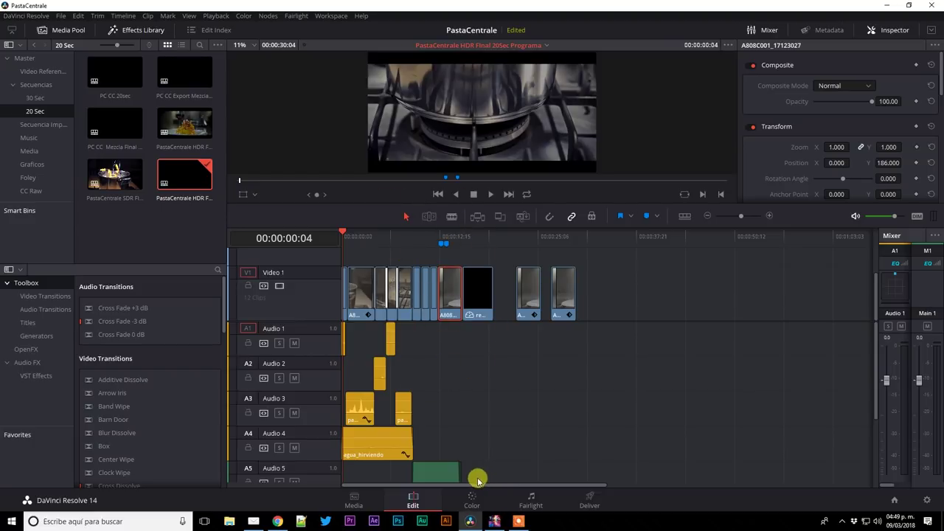
click(472, 498)
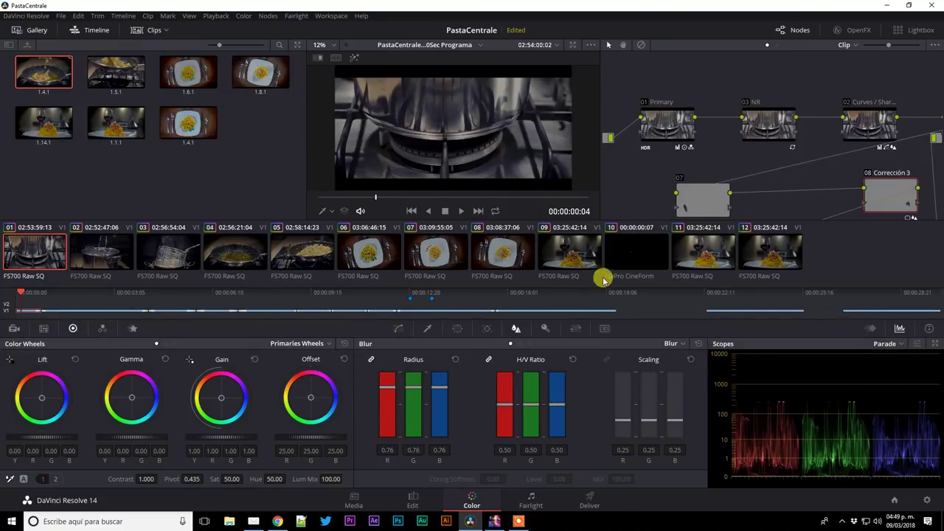
Step: Study plated pasta clip 11 ungraded in the enlarged viewer, then bring up Project Settings
click(709, 245)
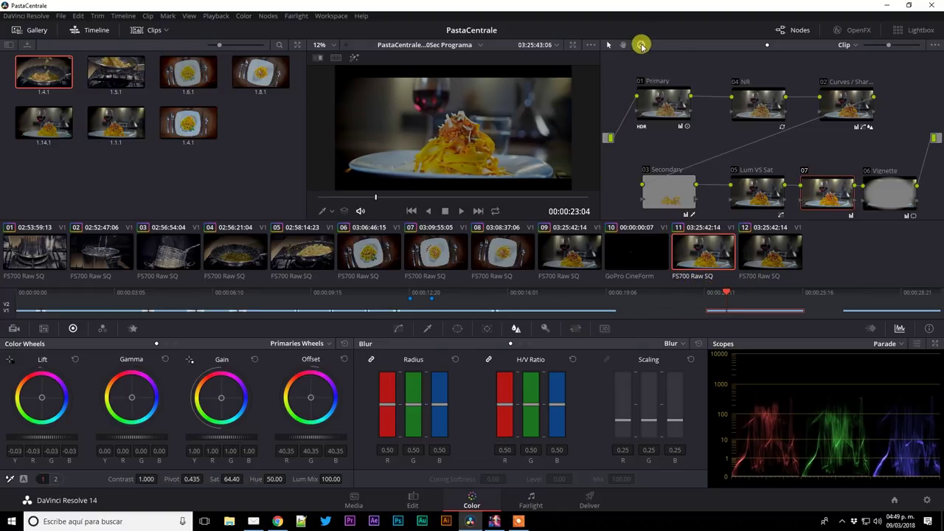
click(640, 45)
click(580, 45)
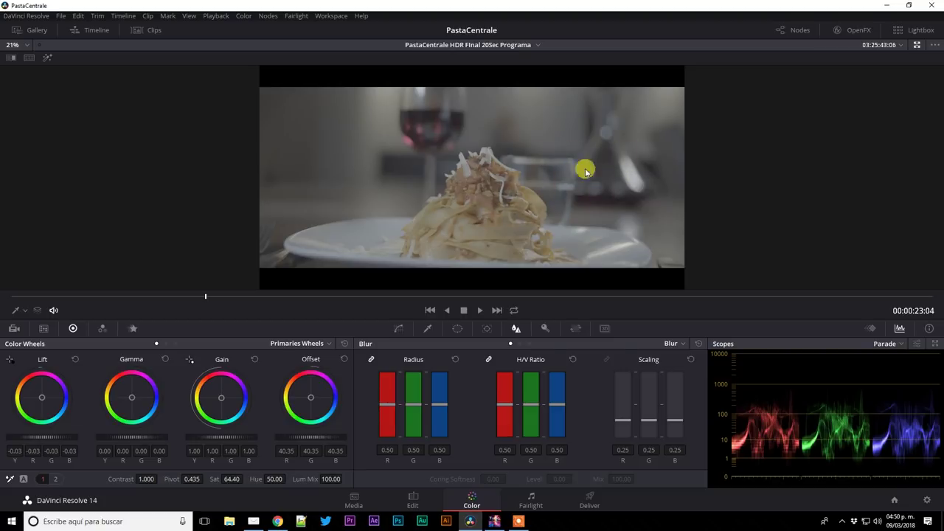
click(924, 45)
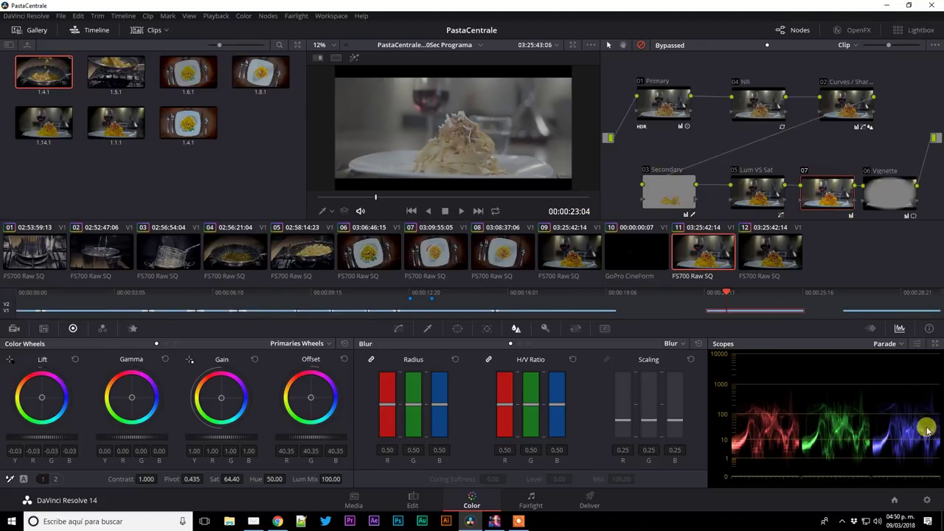
click(927, 499)
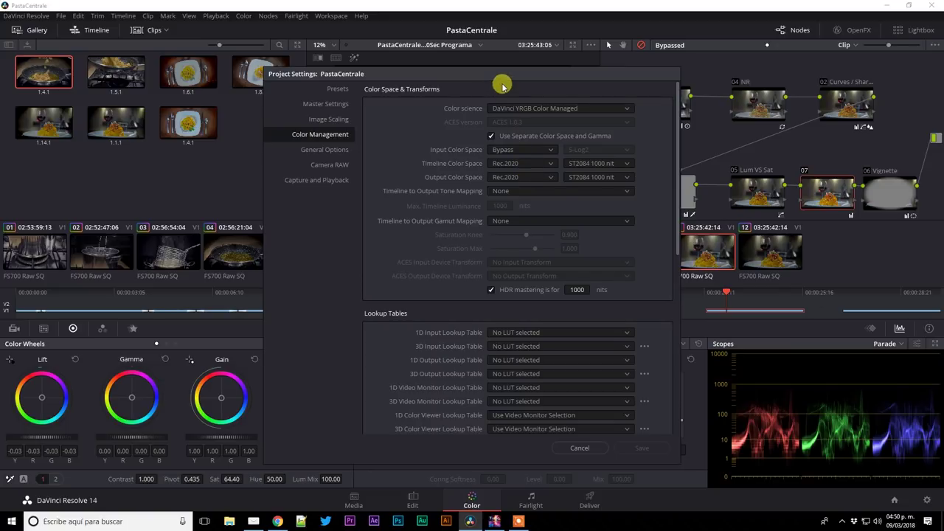
Step: Check the Rec.2020 ST2084 1000-nit timeline and output settings, then cancel Project Settings unchanged
drag(489, 77, 560, 67)
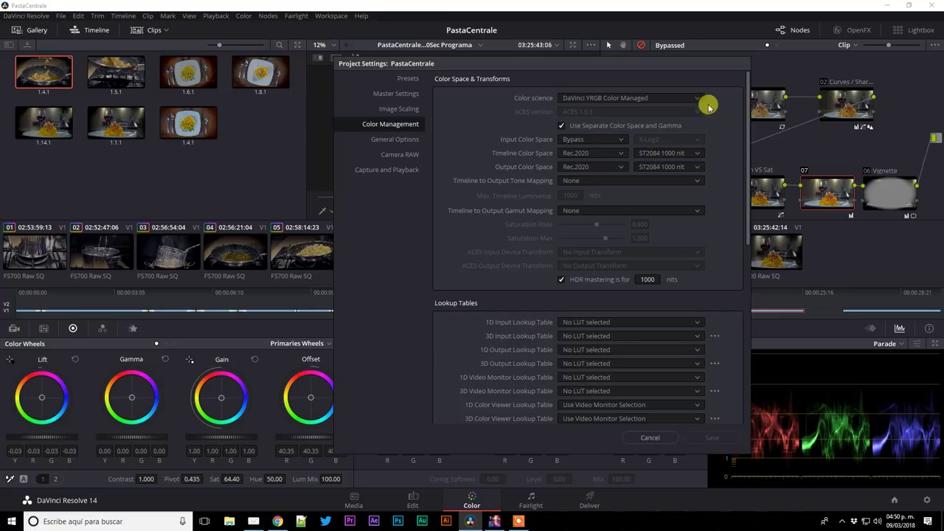
click(653, 437)
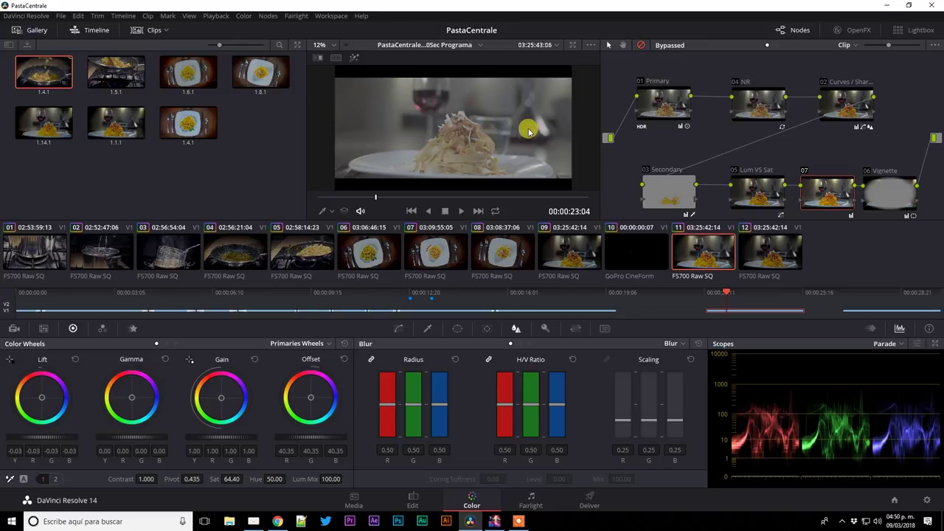
mouse_move(641, 91)
Step: Select clip 12 and add a new empty node to its node tree
click(759, 244)
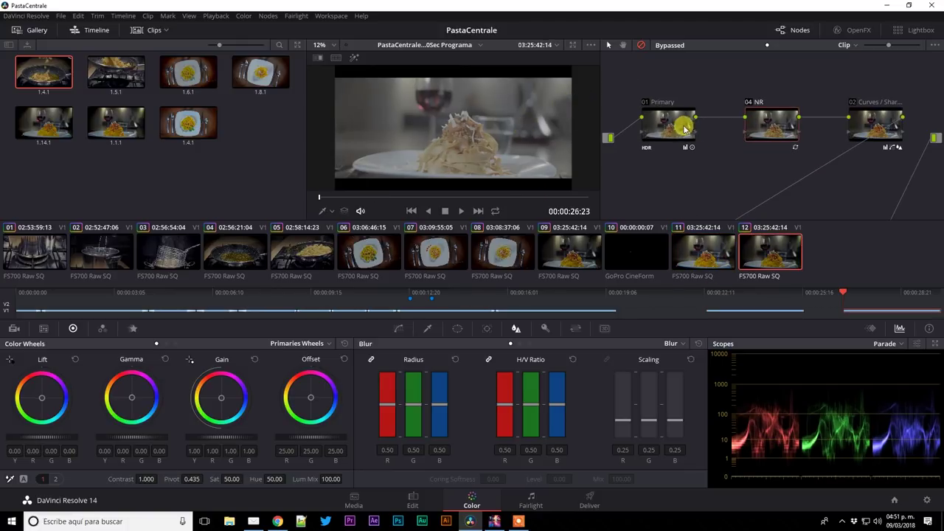
right_click(767, 122)
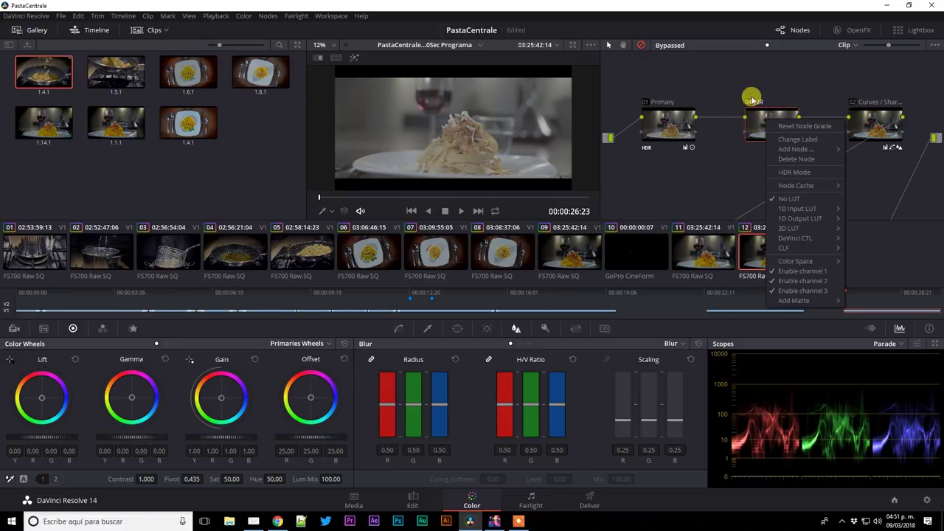
click(752, 92)
right_click(667, 124)
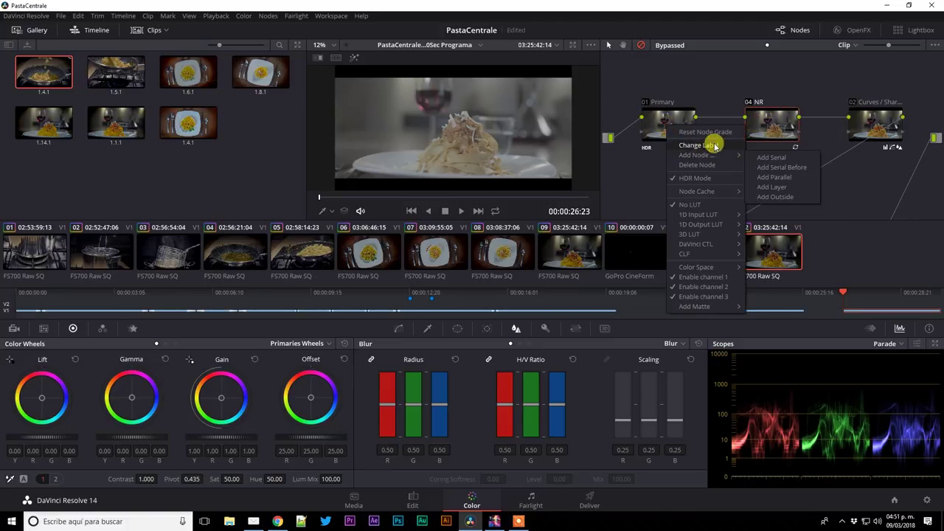
click(782, 168)
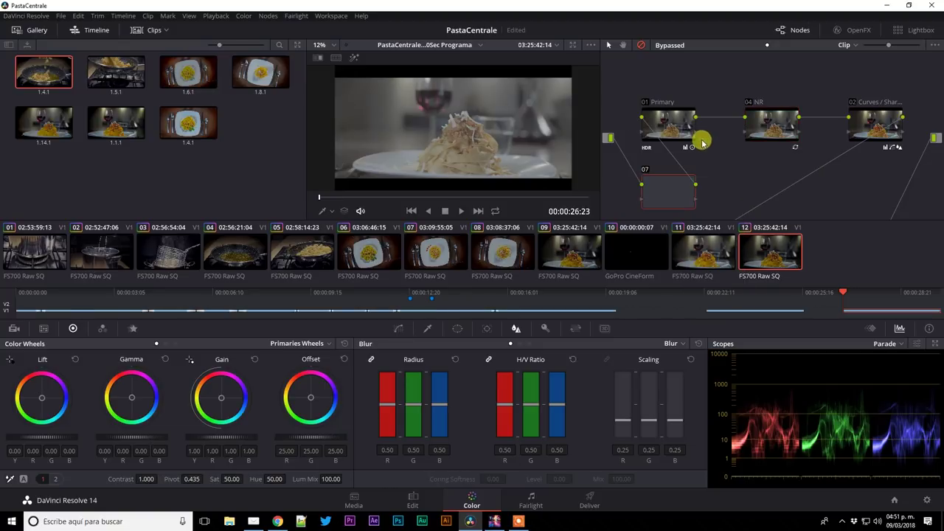
drag(661, 118, 732, 120)
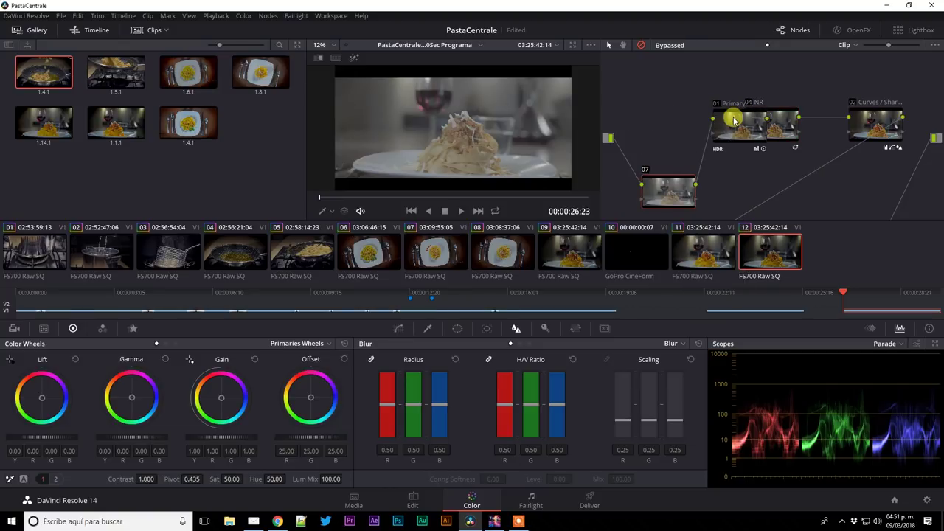
Step: Delete the Primary, NR, Curves, Secondary, Lum VS Sat and Vignette nodes, keeping only the empty node
click(737, 127)
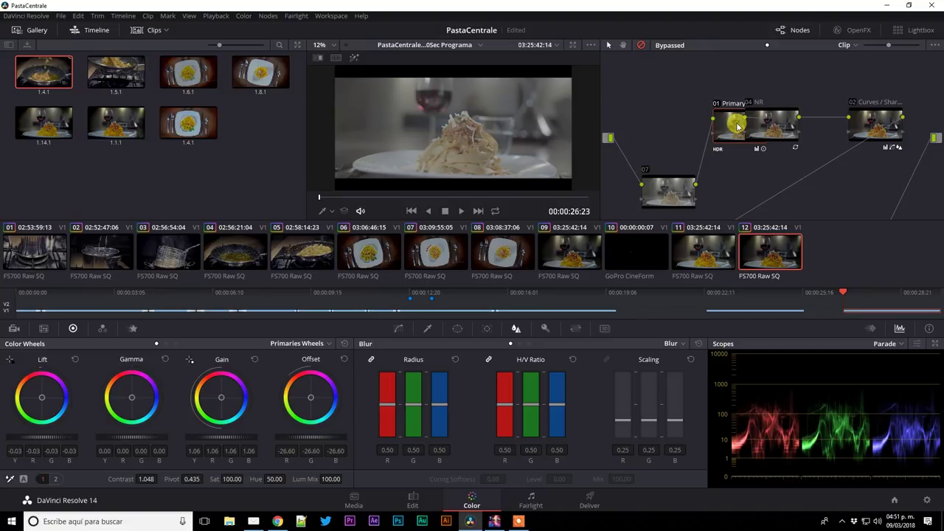
key(Delete)
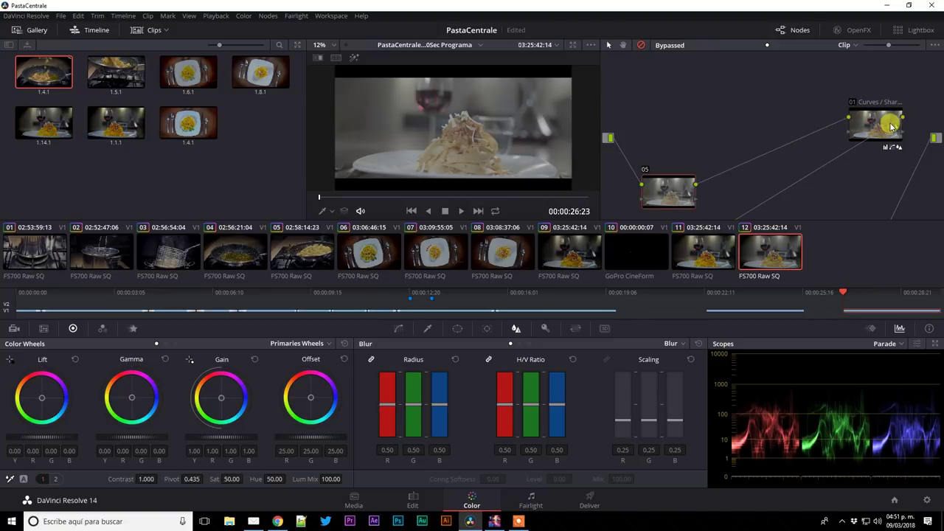
click(866, 120)
key(Delete)
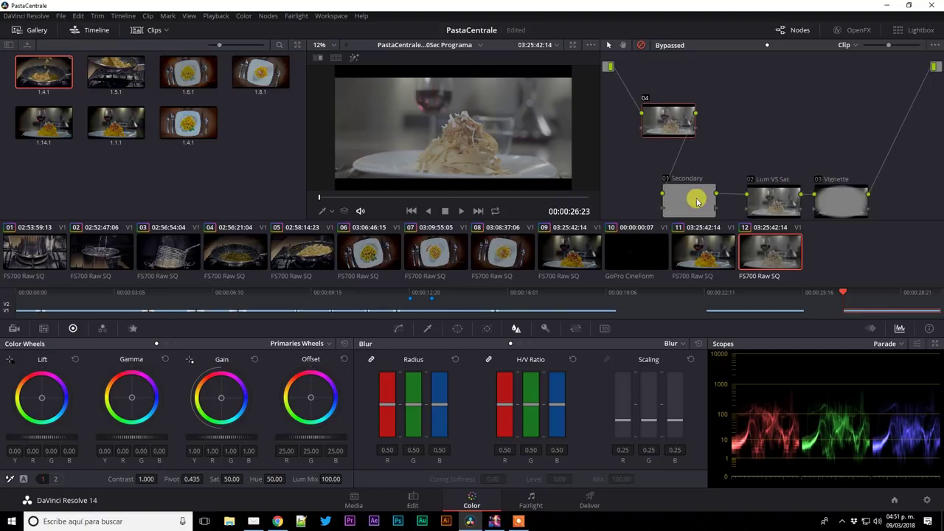
click(695, 200)
key(Delete)
click(767, 195)
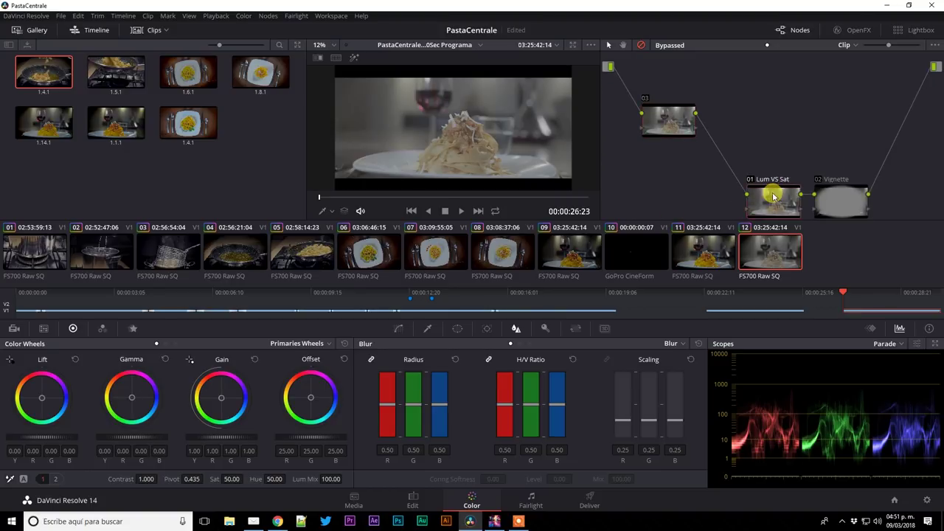
key(Delete)
click(825, 196)
key(Delete)
click(671, 109)
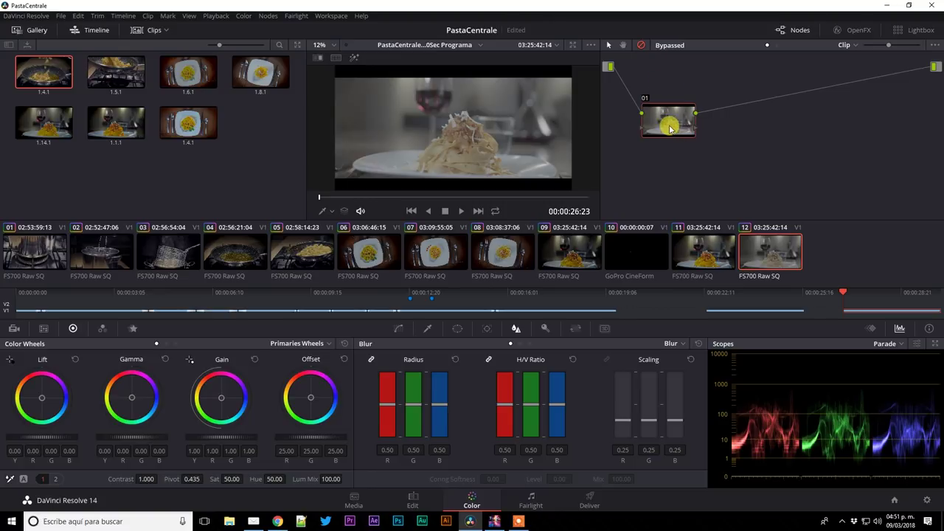
drag(673, 120, 668, 104)
Step: Apply the Sony SLog3SGamut3.CineToLC-709TypeA 3D LUT to clip 12's node 01
right_click(666, 97)
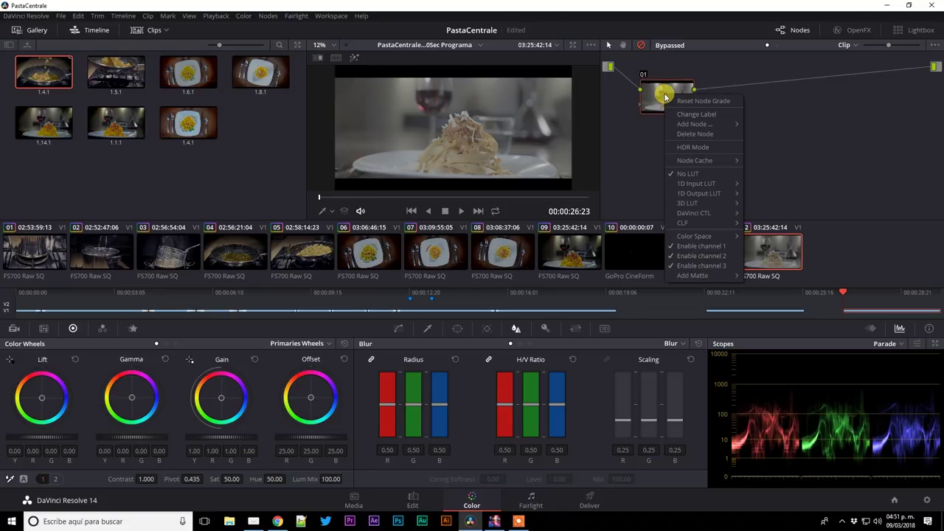
mouse_move(714, 203)
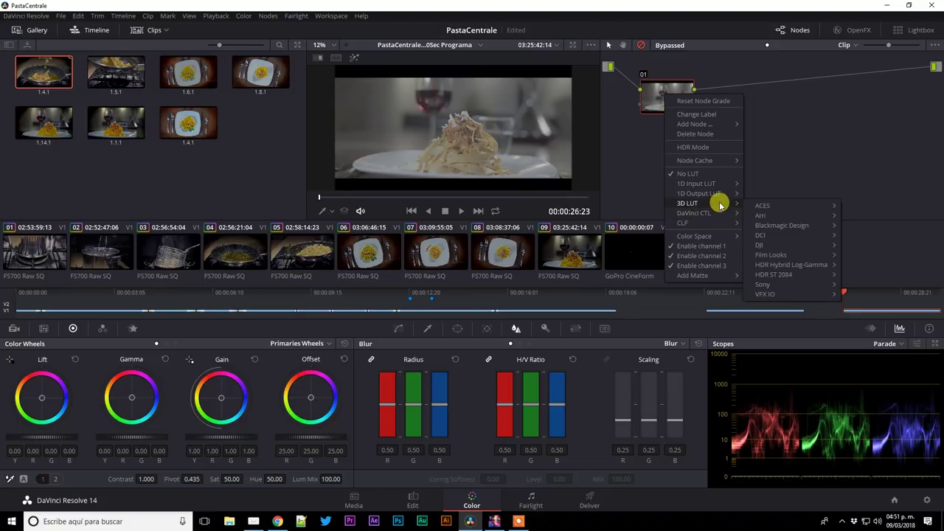
mouse_move(775, 285)
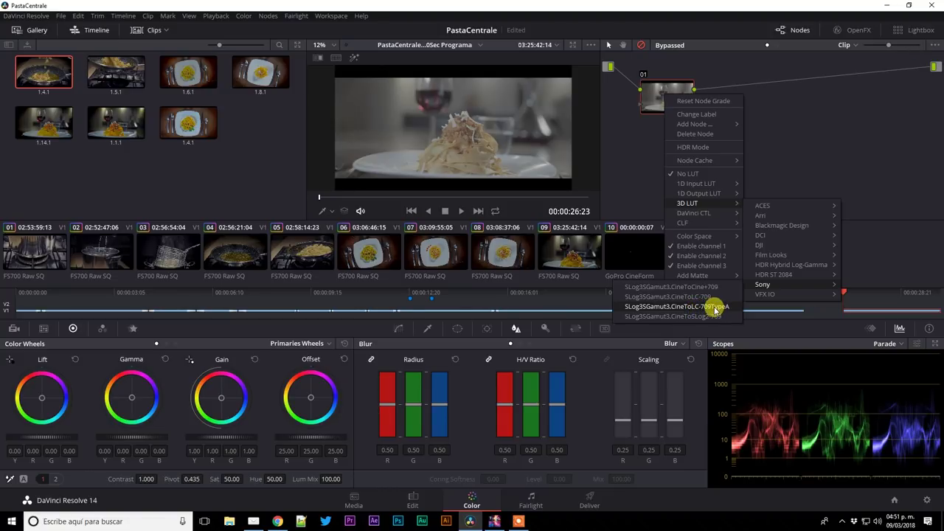
click(713, 310)
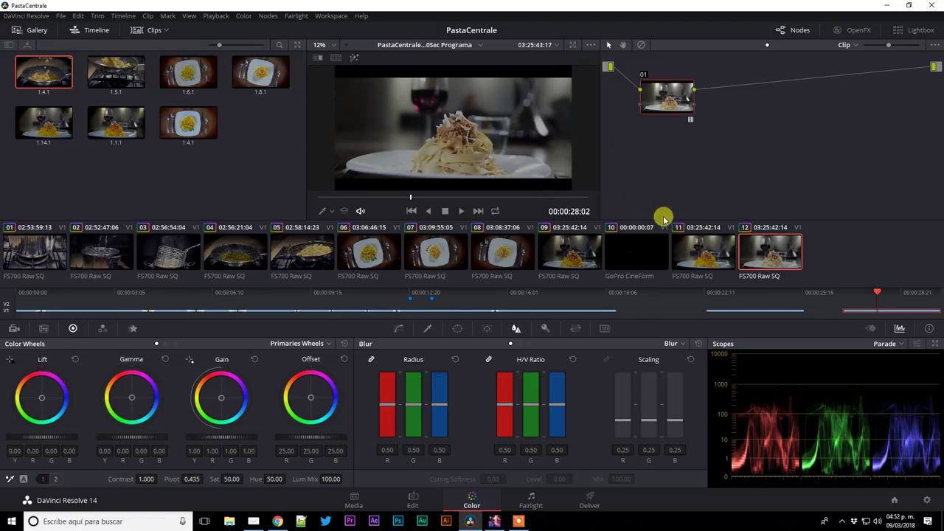
click(705, 256)
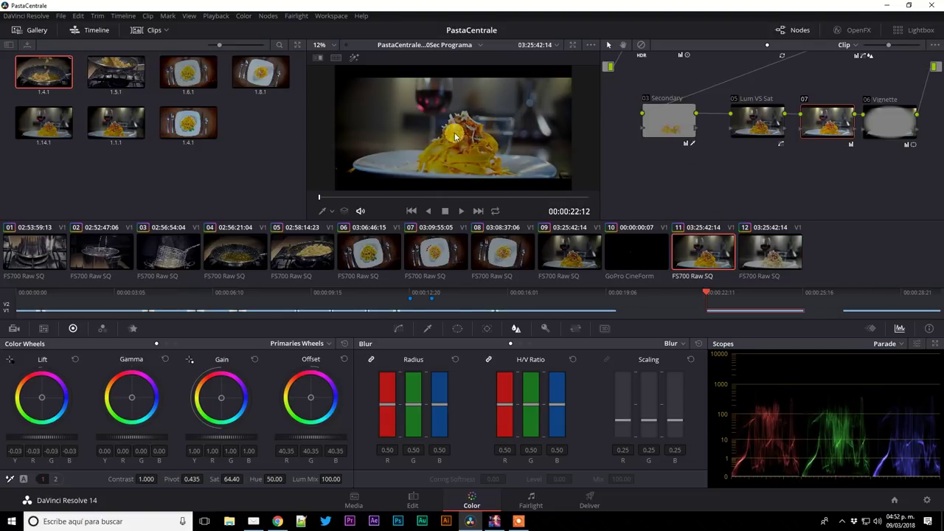
click(574, 46)
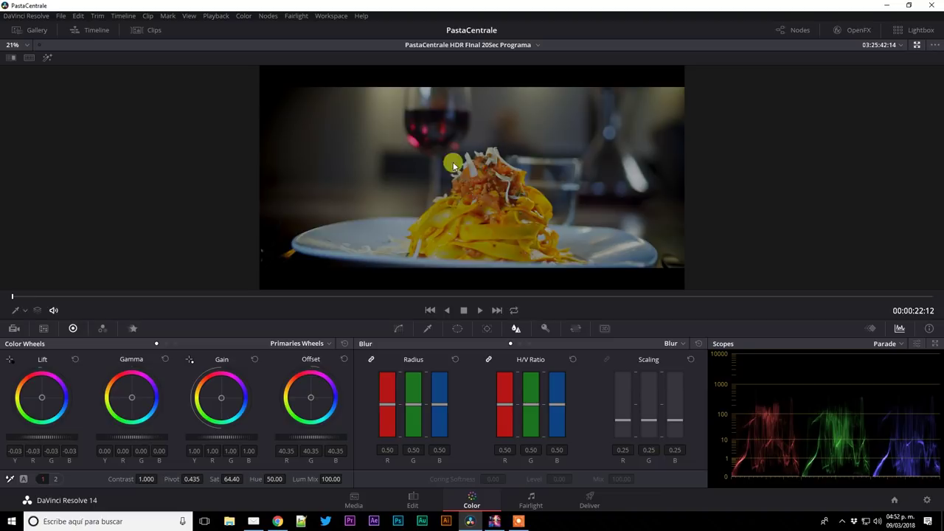
click(917, 45)
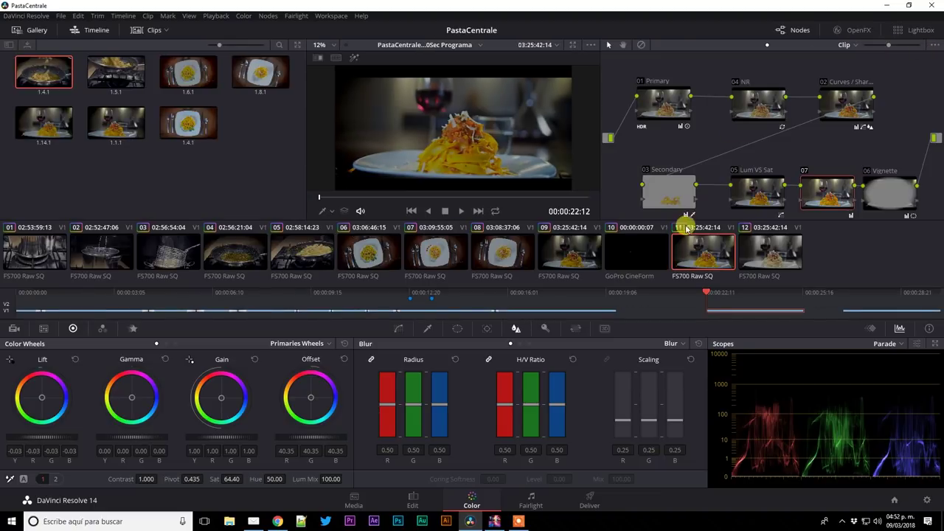
click(767, 245)
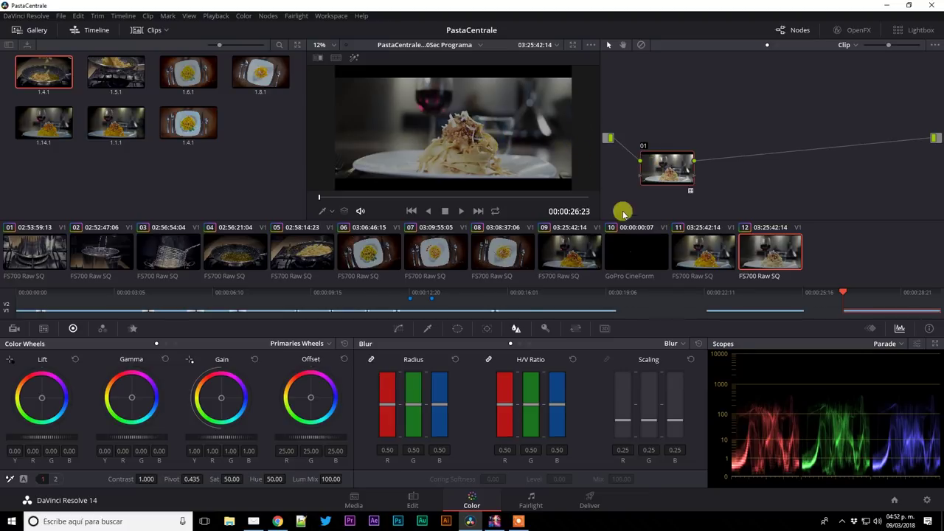
click(695, 243)
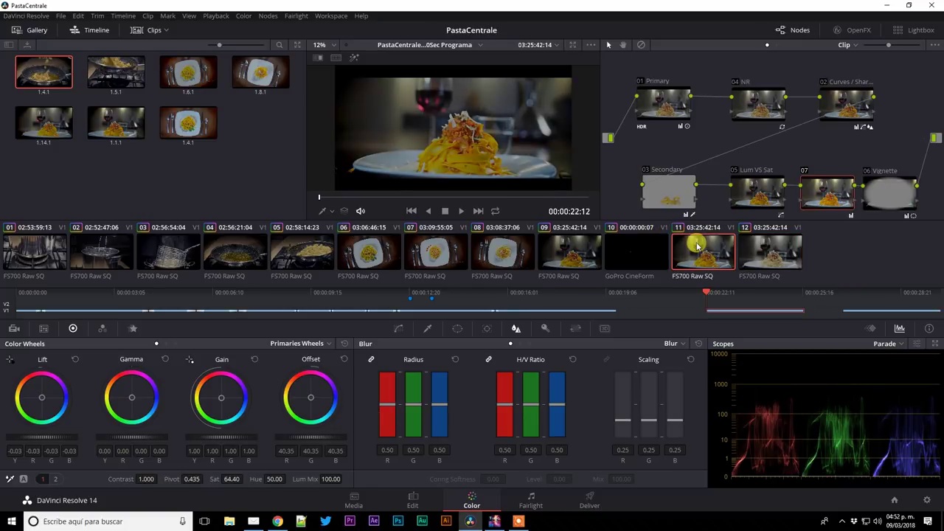
Step: Disable nodes 04 NR, 02 Curves, 07, 05 Lum VS Sat, 03 Secondary and 06 Vignette
click(734, 82)
click(823, 82)
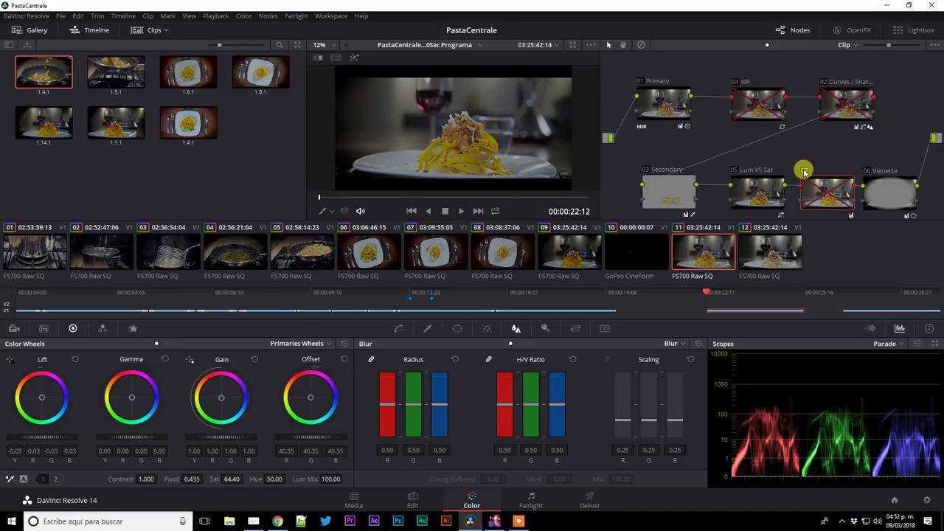
click(803, 170)
click(733, 171)
click(644, 169)
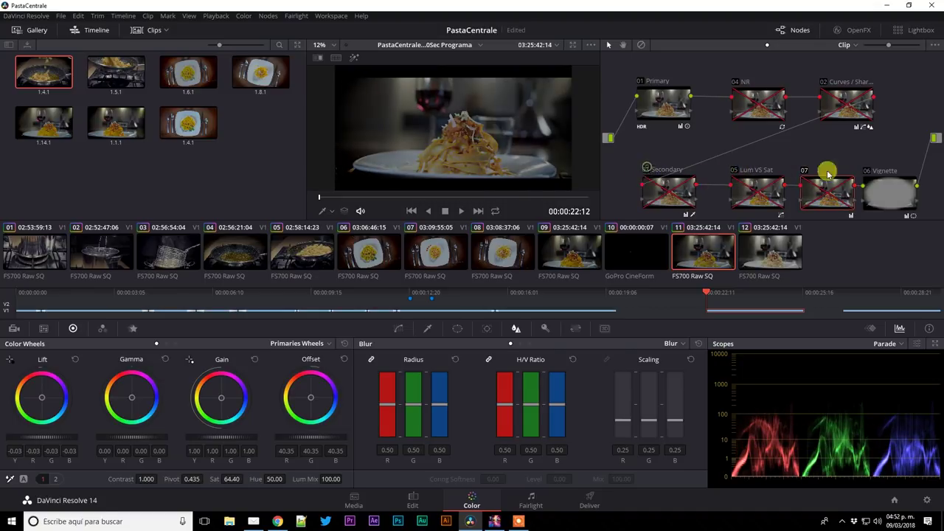
click(867, 172)
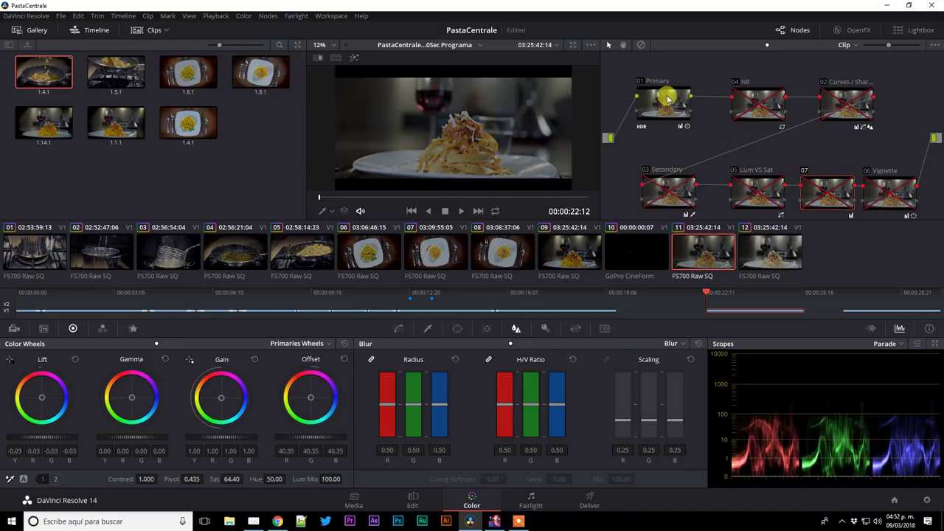
Step: Toggle HDR Mode off and back on for the 01 Primary node
mouse_move(653, 104)
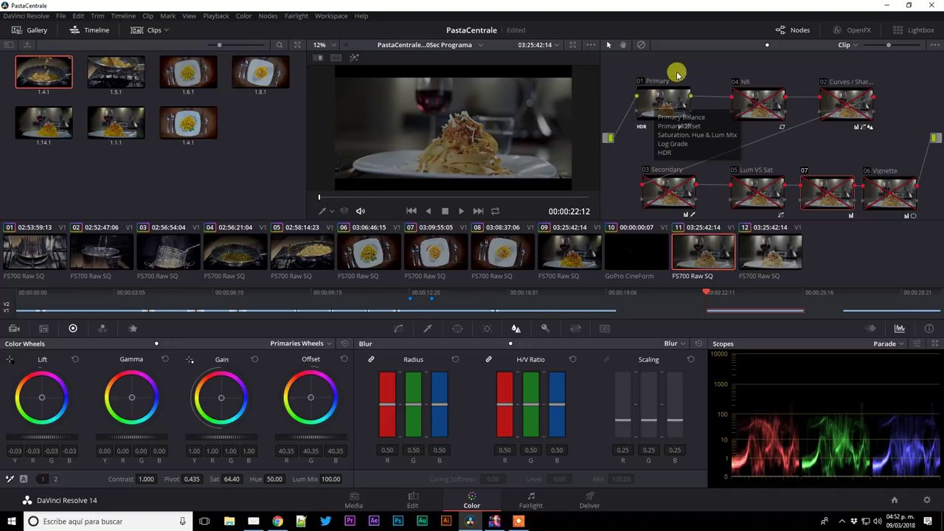
right_click(658, 104)
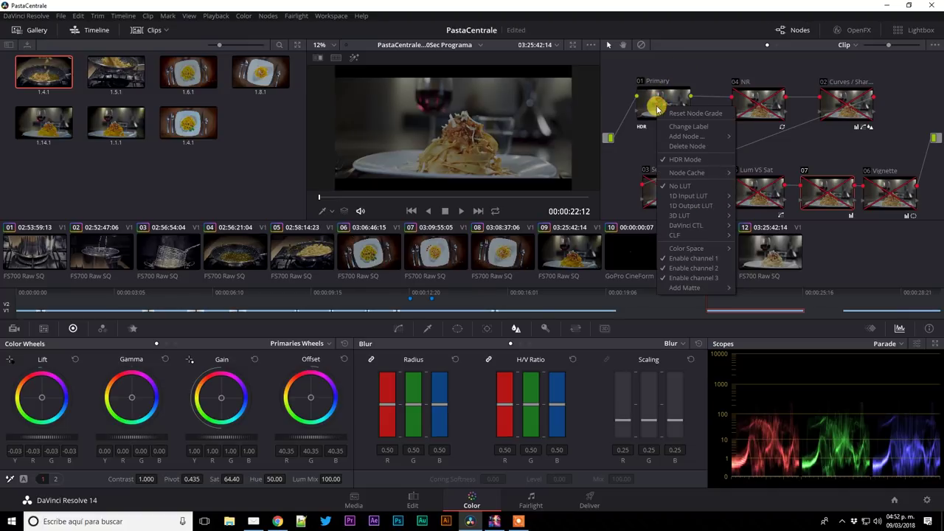
click(670, 161)
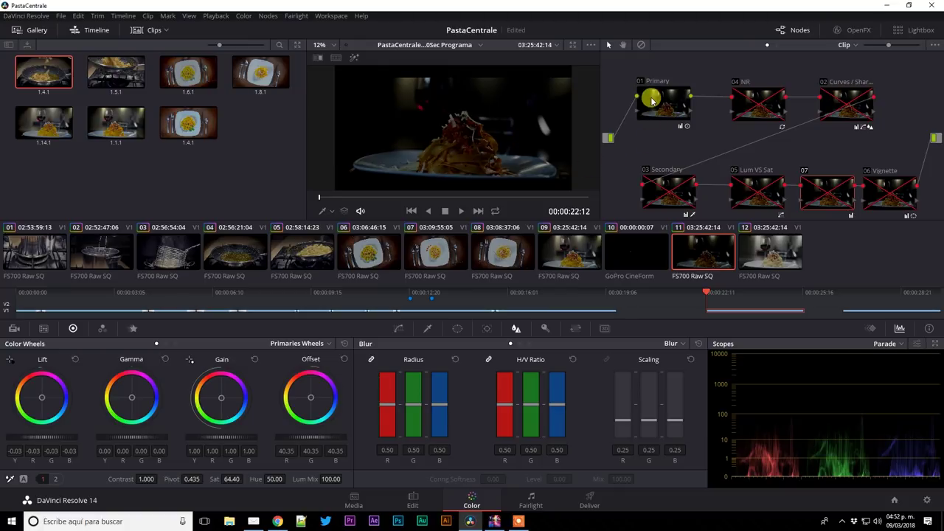
mouse_move(651, 99)
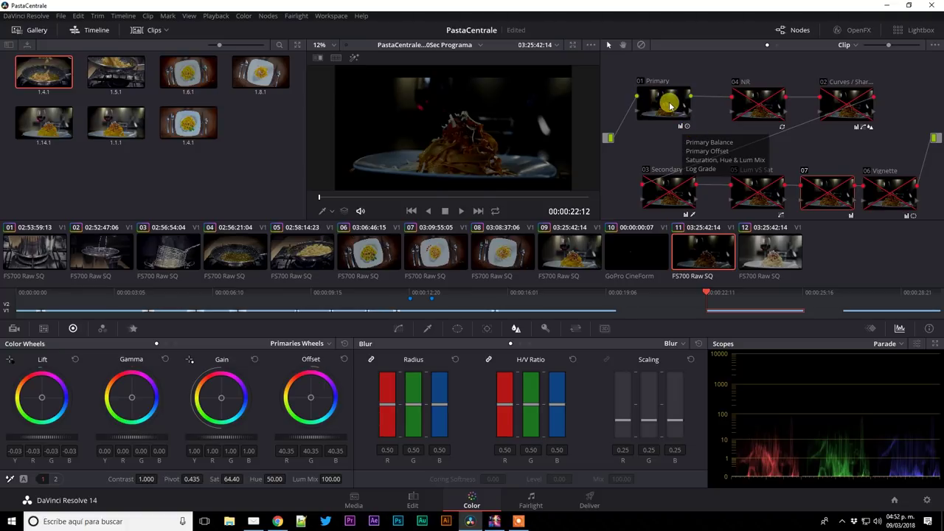
right_click(670, 105)
click(685, 155)
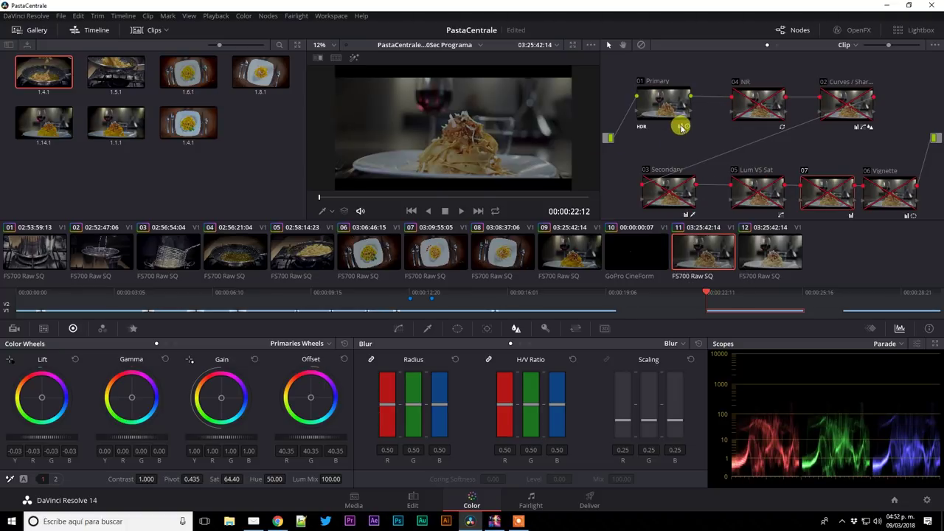
mouse_move(682, 127)
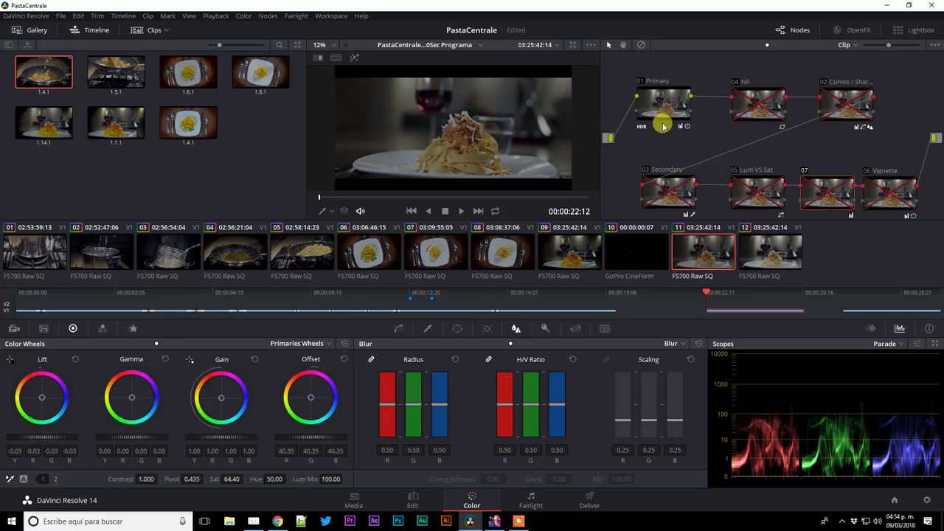
Step: Re-enable the 04 NR node and compare the graded shot against the bypassed original
click(735, 81)
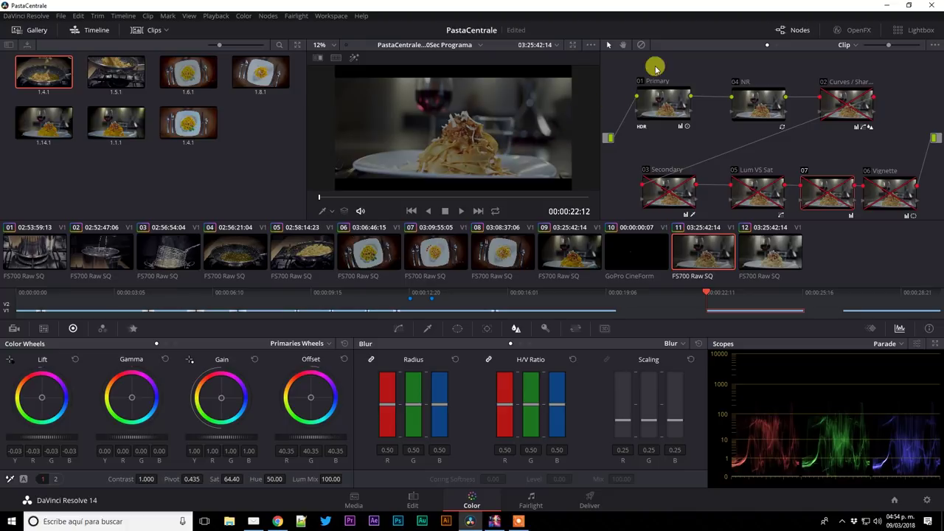
click(642, 45)
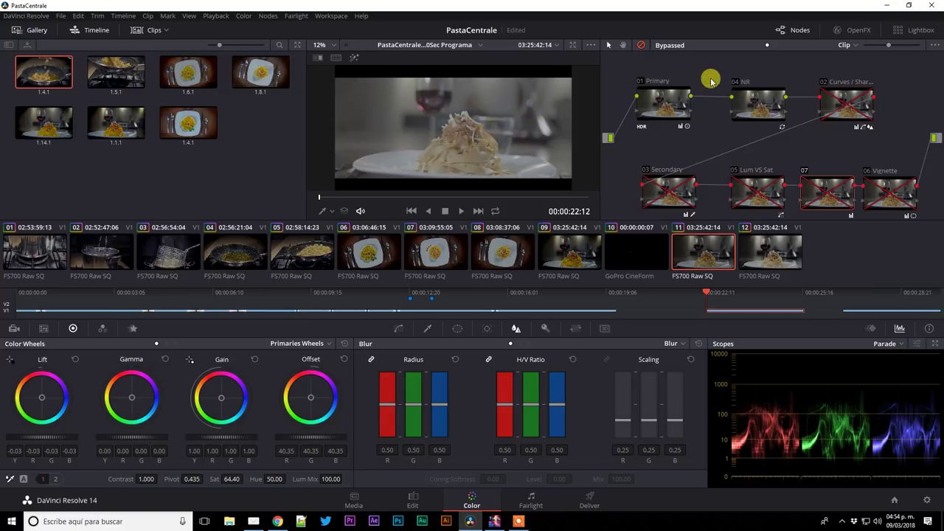
click(641, 46)
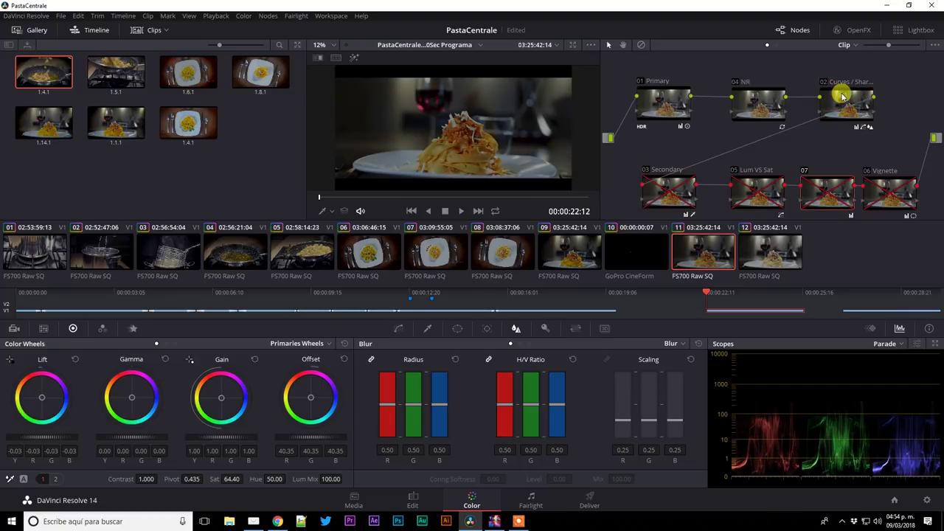
Step: Show node 02's custom curve, toggle the node off and on, and view the shot enlarged
click(399, 331)
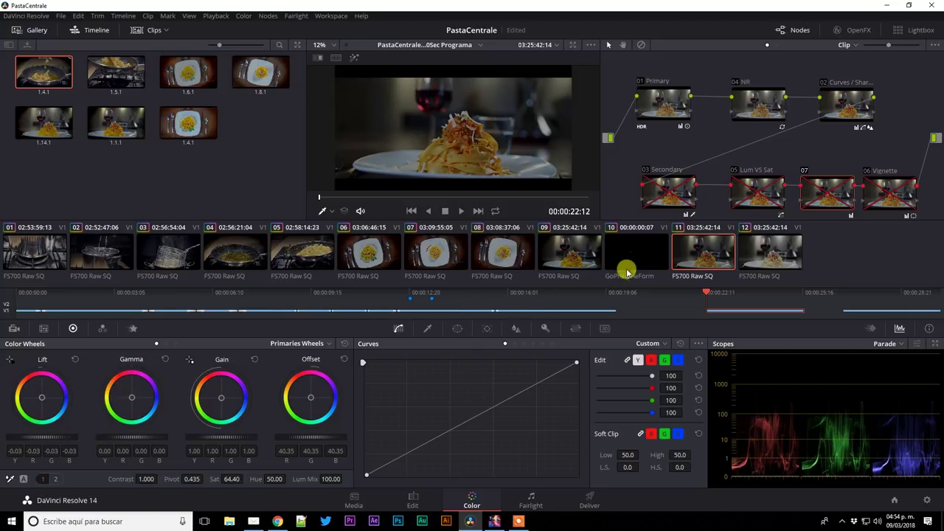
click(835, 103)
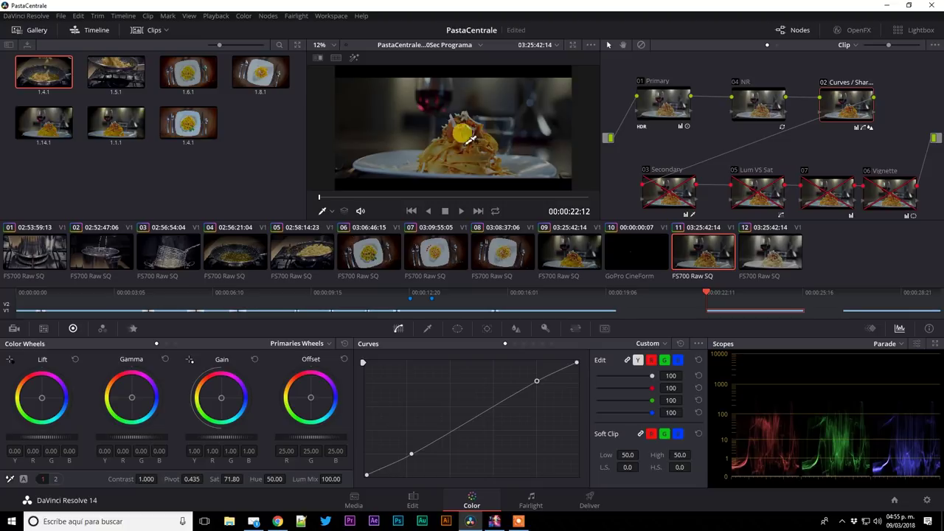
click(826, 81)
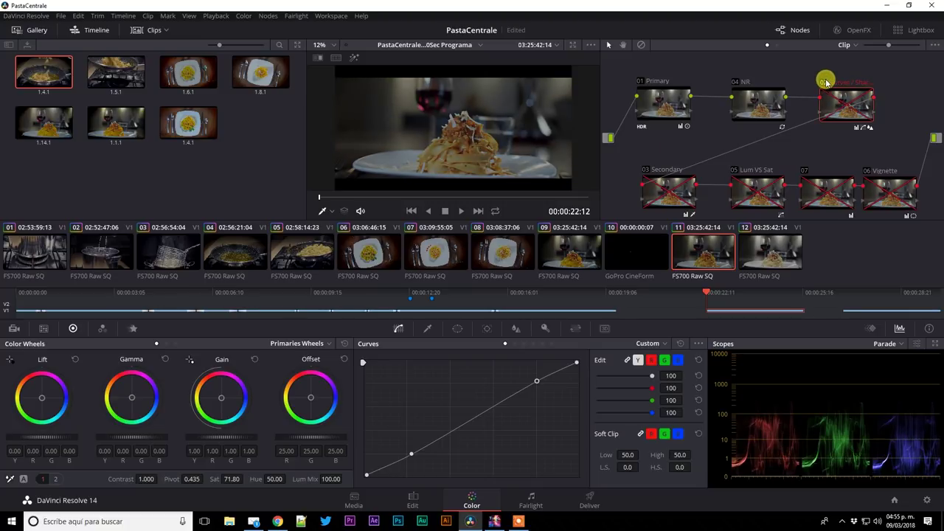
click(826, 82)
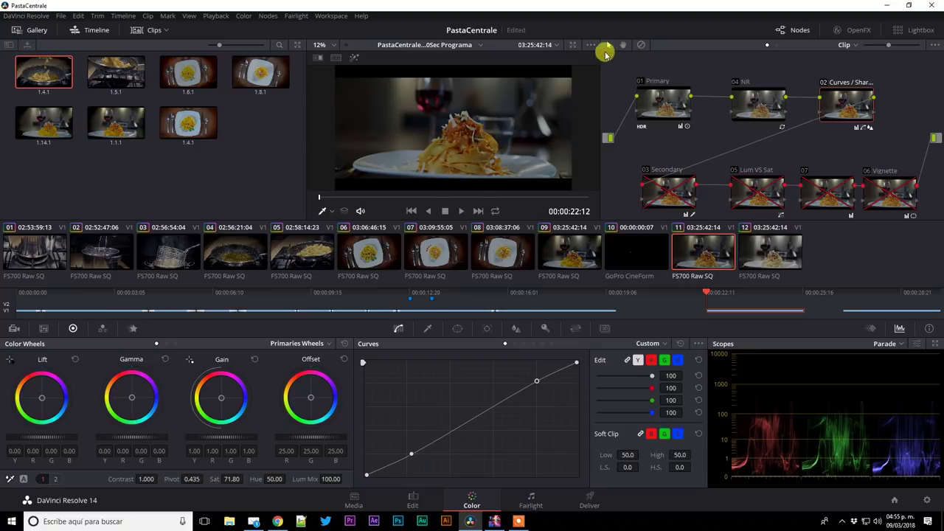
click(572, 45)
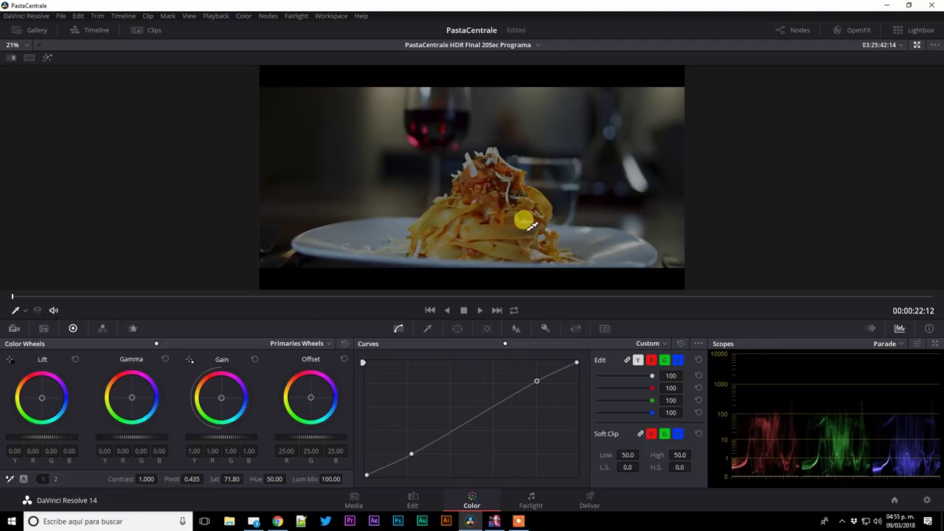
click(916, 47)
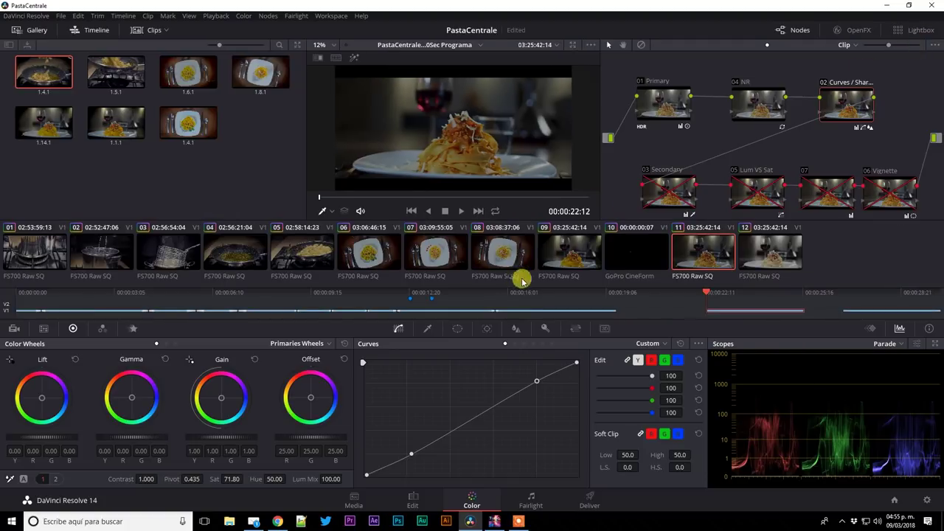
Step: Enable 03 Secondary, show its key matte, and compare it off and on, leaving it enabled
click(647, 171)
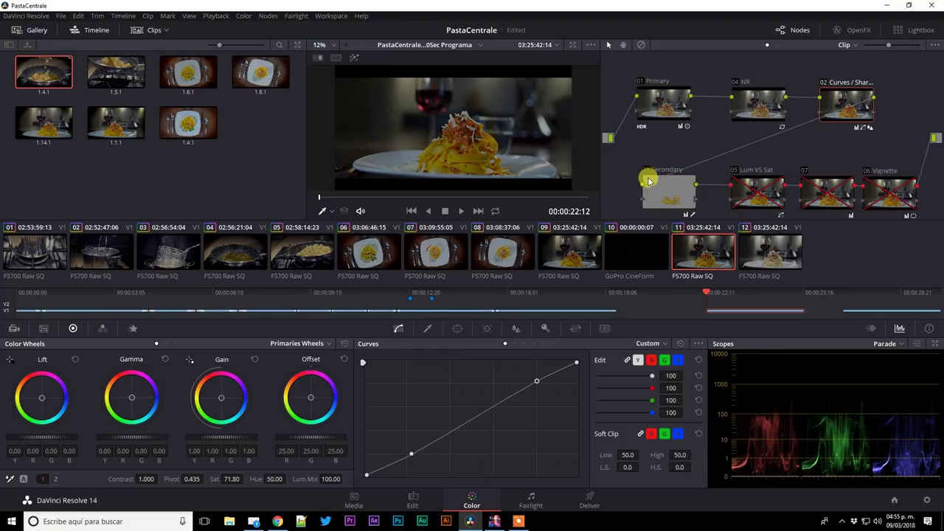
click(662, 190)
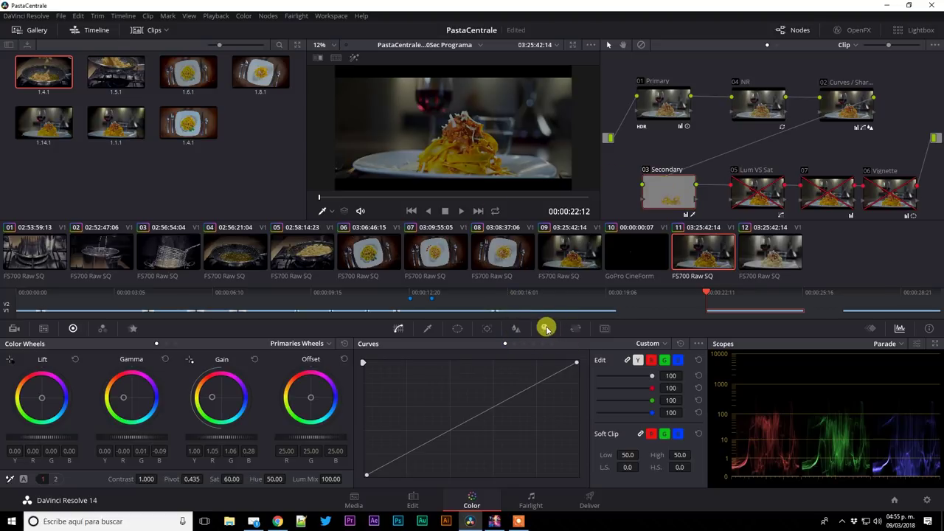
click(545, 328)
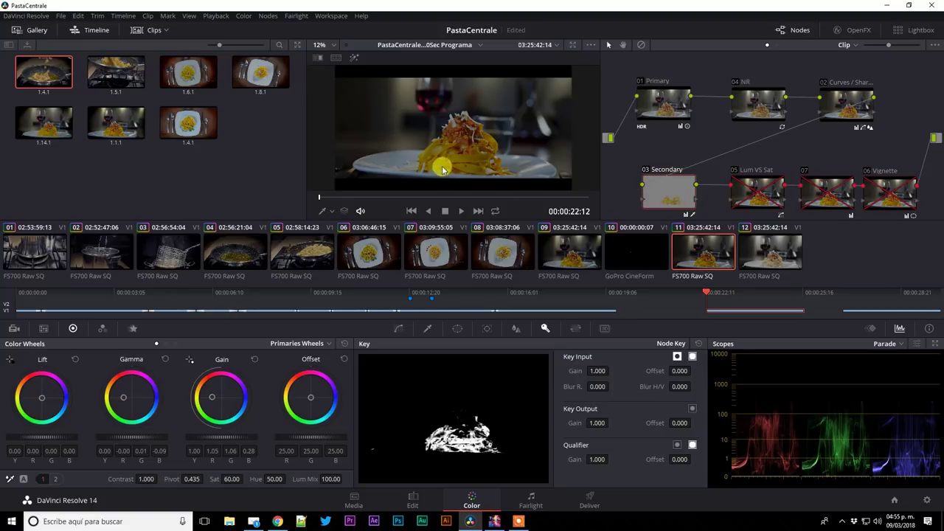
click(649, 173)
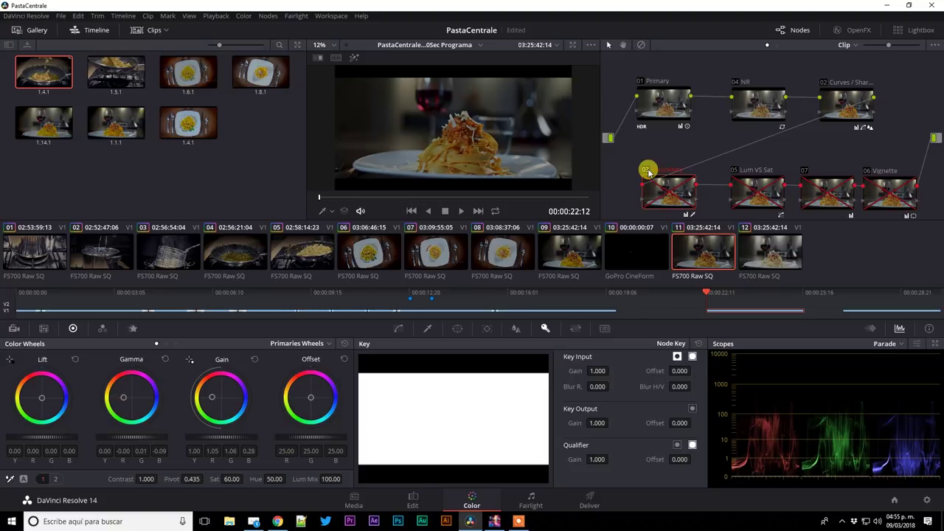
click(649, 173)
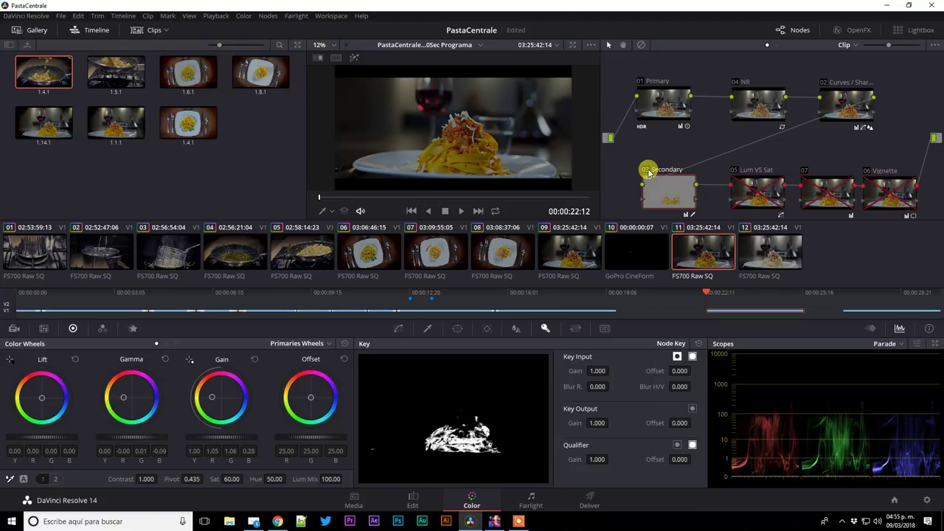
click(649, 172)
click(649, 172)
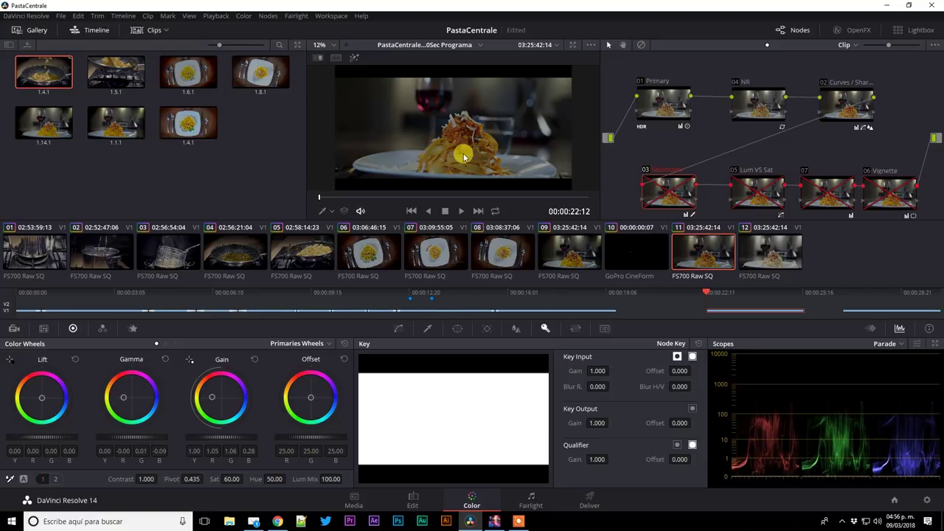
click(646, 171)
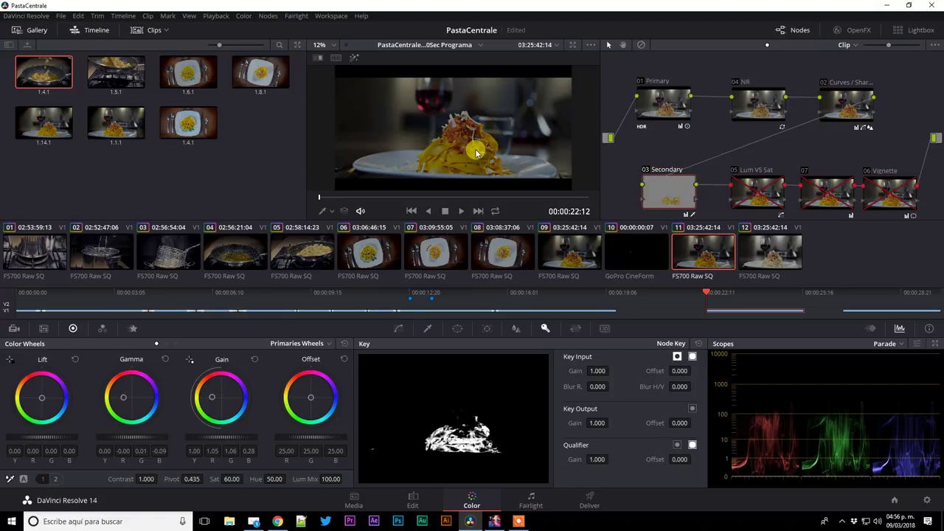
Step: Select node 05 Lum VS Sat, display its Lum Vs Sat curve, and enable the node
click(747, 185)
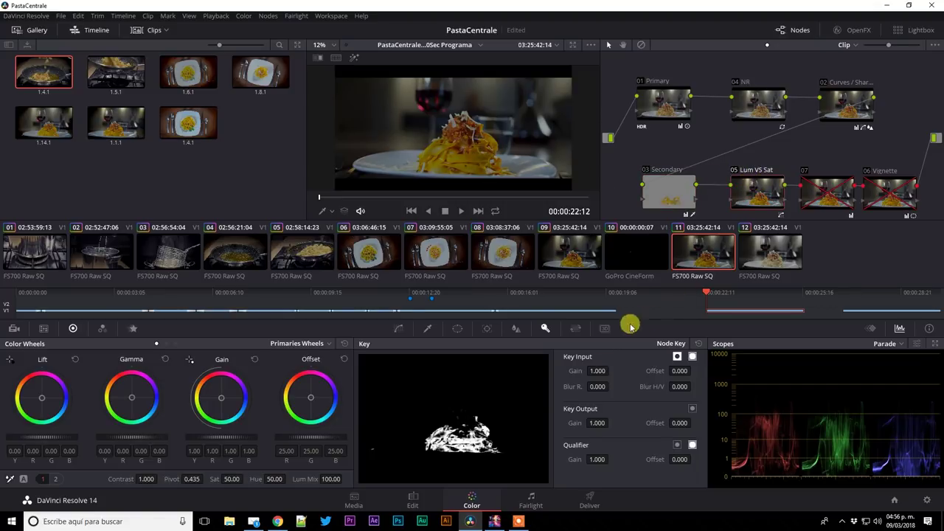
click(398, 328)
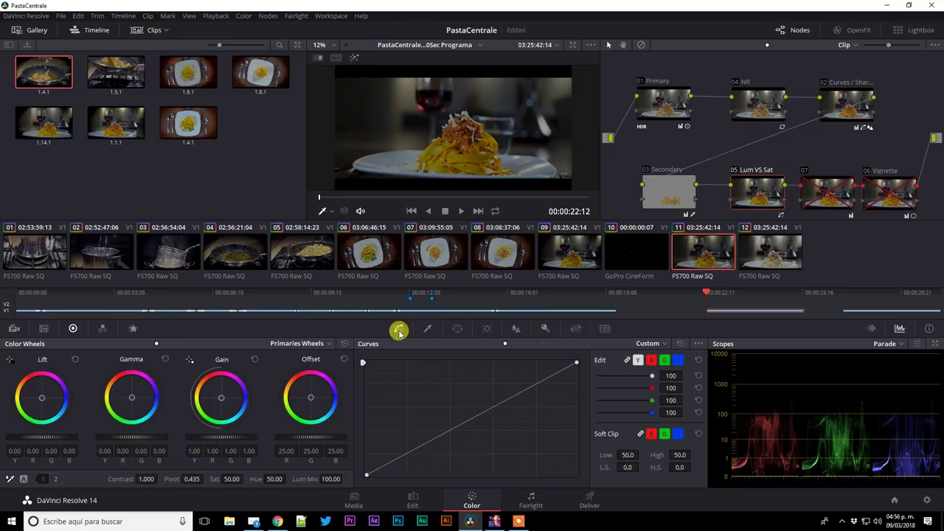
click(658, 343)
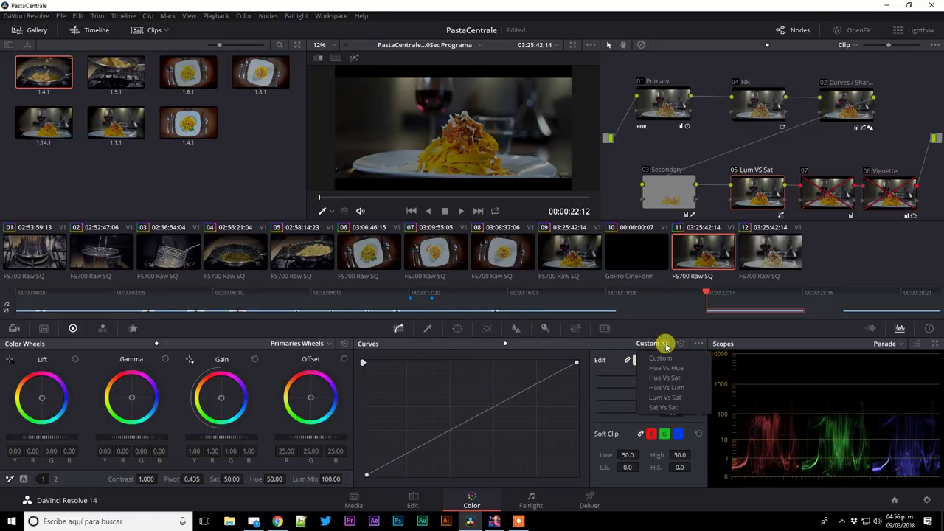
click(665, 399)
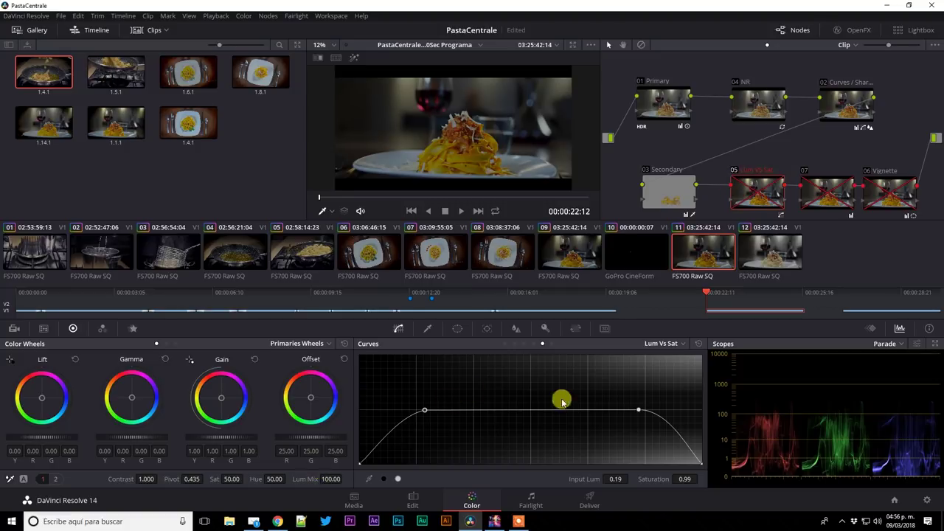
click(732, 170)
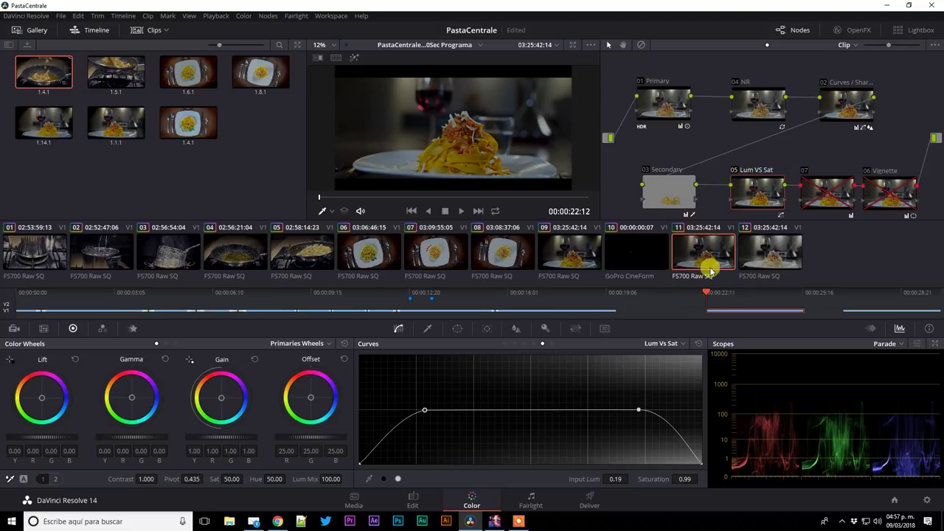
Step: Re-enable and select node 07, checking it on the Waveform scope before returning to Parade
click(811, 176)
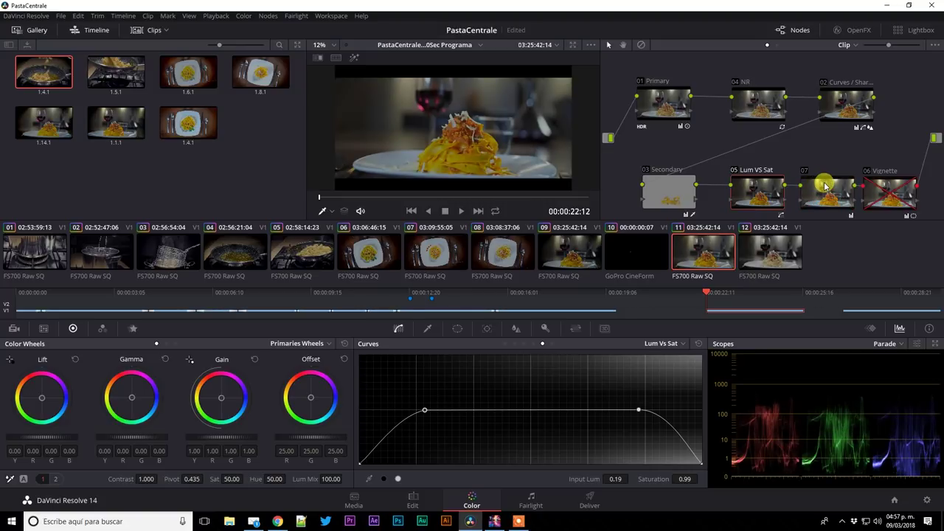
click(825, 186)
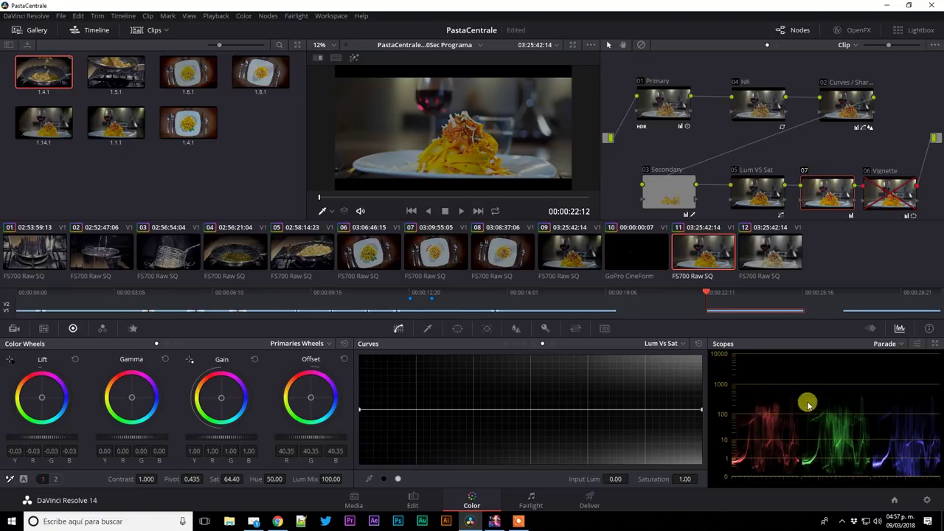
click(889, 343)
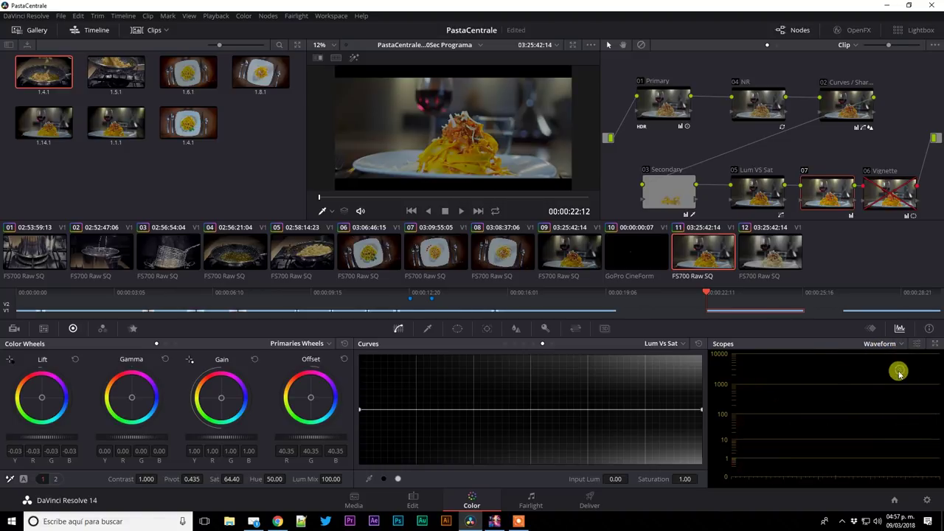
click(901, 370)
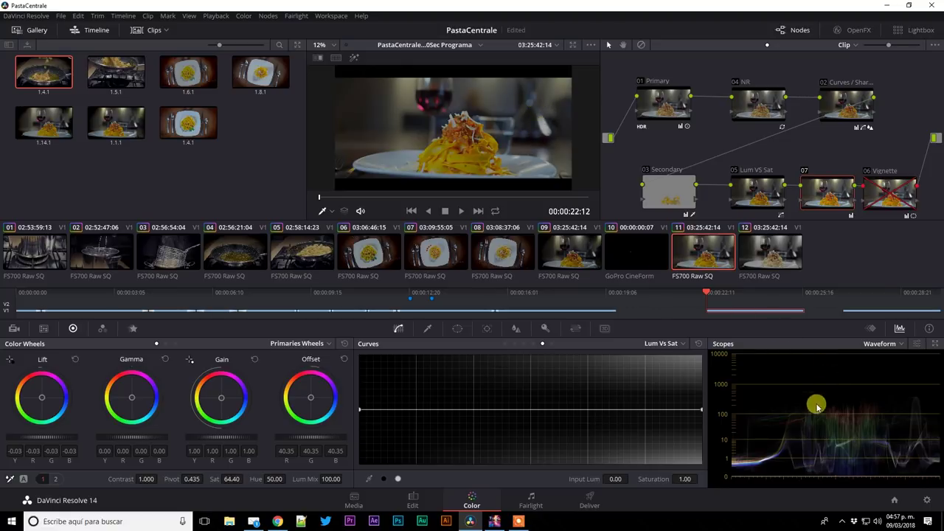
click(894, 346)
click(890, 360)
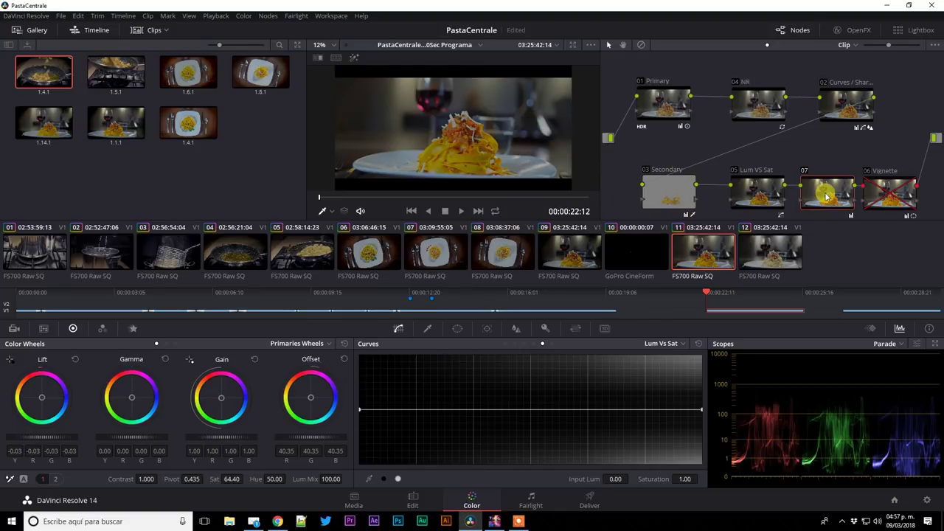
mouse_move(821, 195)
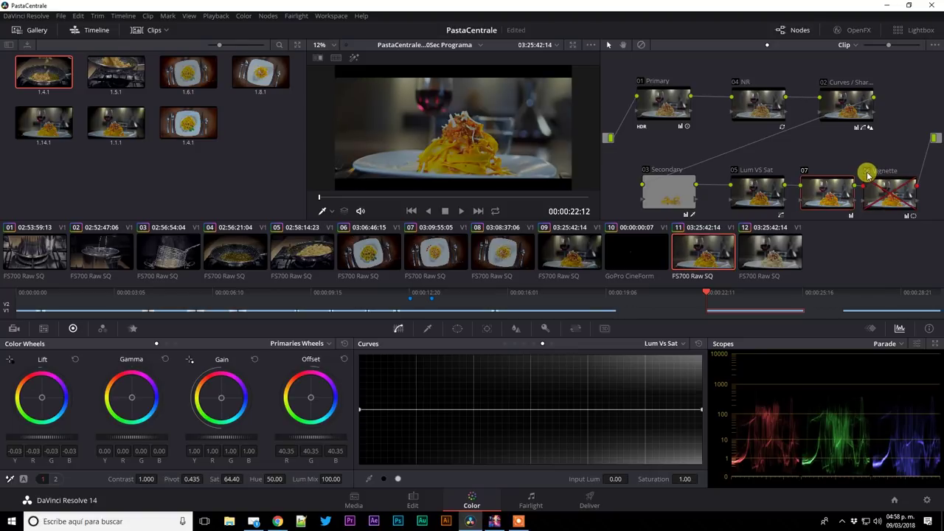
Step: Re-enable the Vignette node 06 and inspect the graded shot in the Enhanced Viewer
click(867, 173)
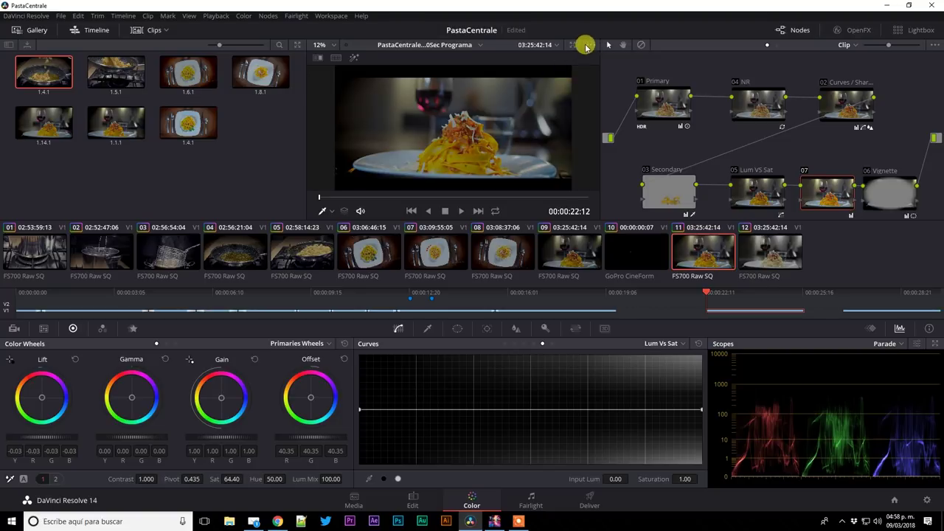
click(572, 45)
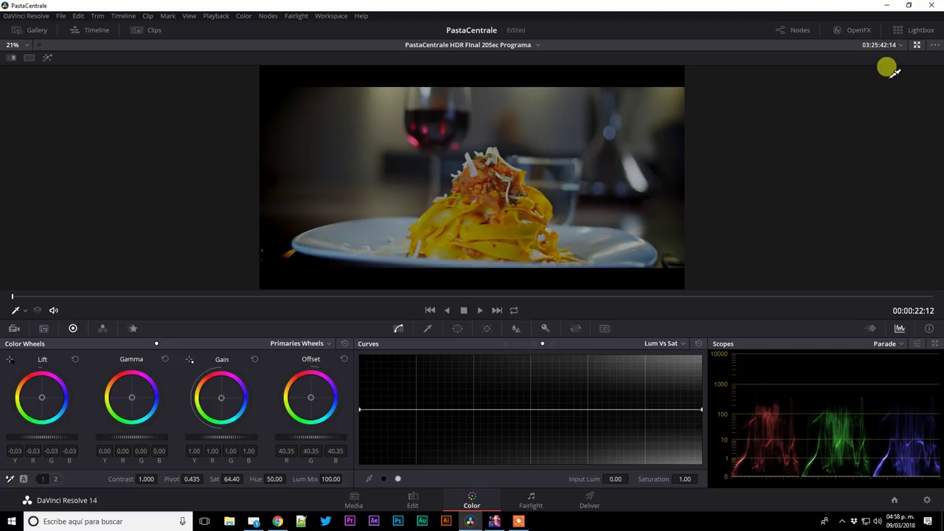
click(916, 46)
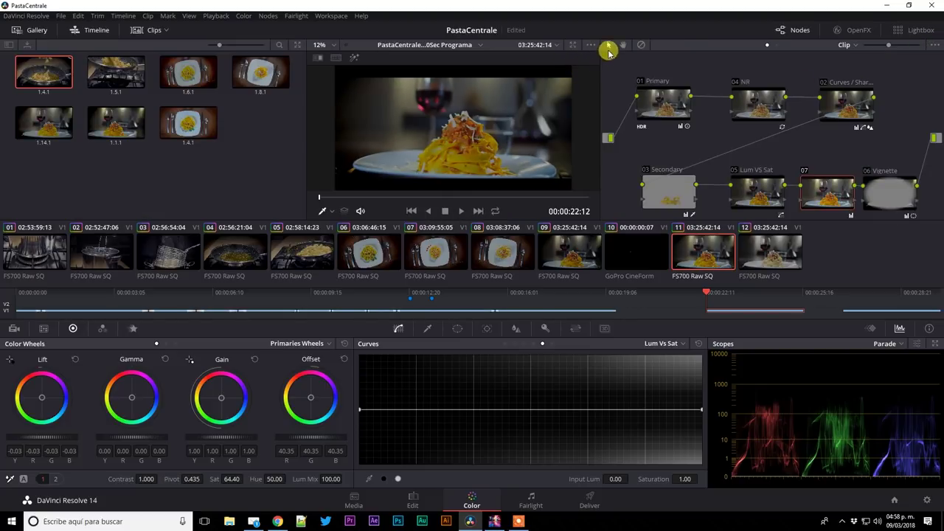
Step: Bypass the grade to view the ungraded shot full size, then restore the grade in the Enhanced Viewer
click(640, 44)
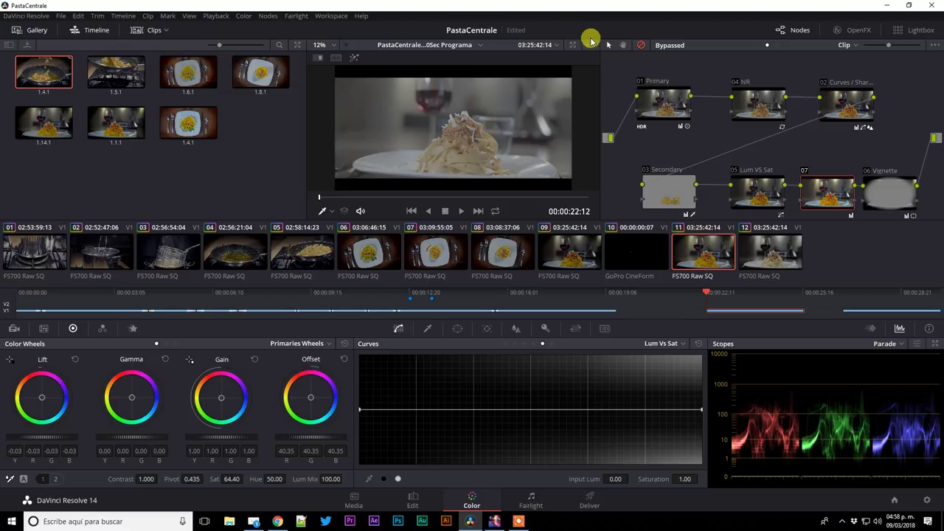
click(573, 45)
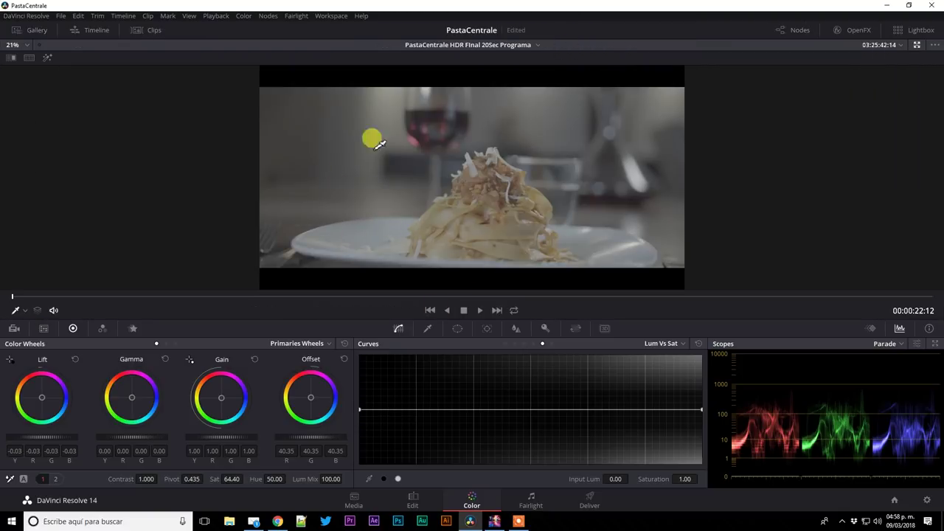
click(916, 46)
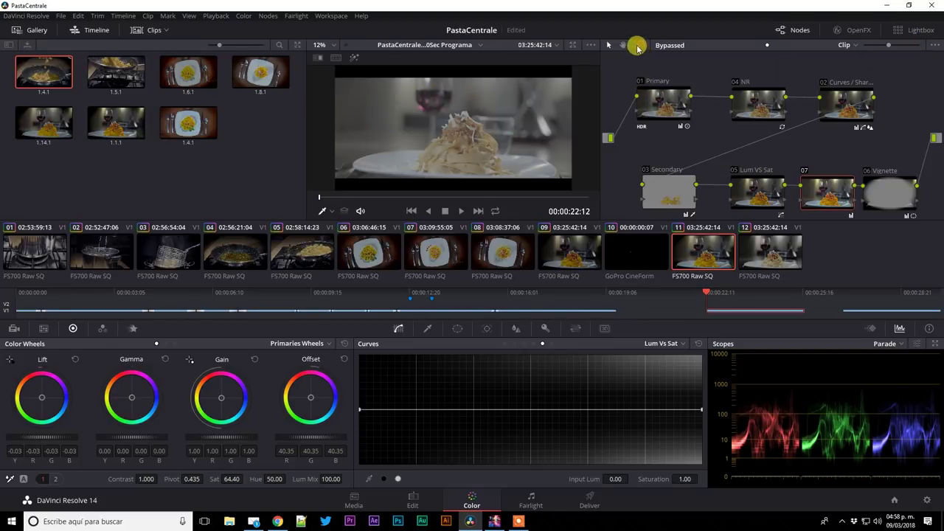
click(641, 46)
click(580, 48)
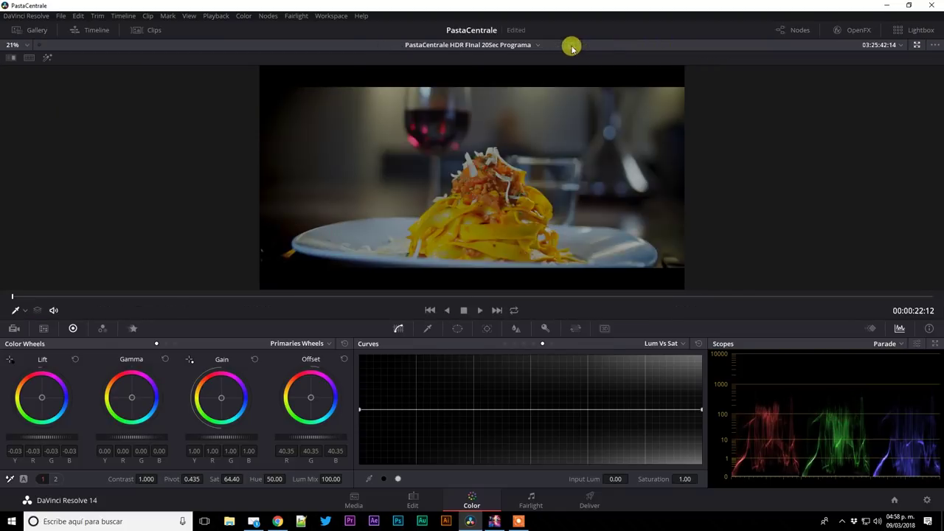